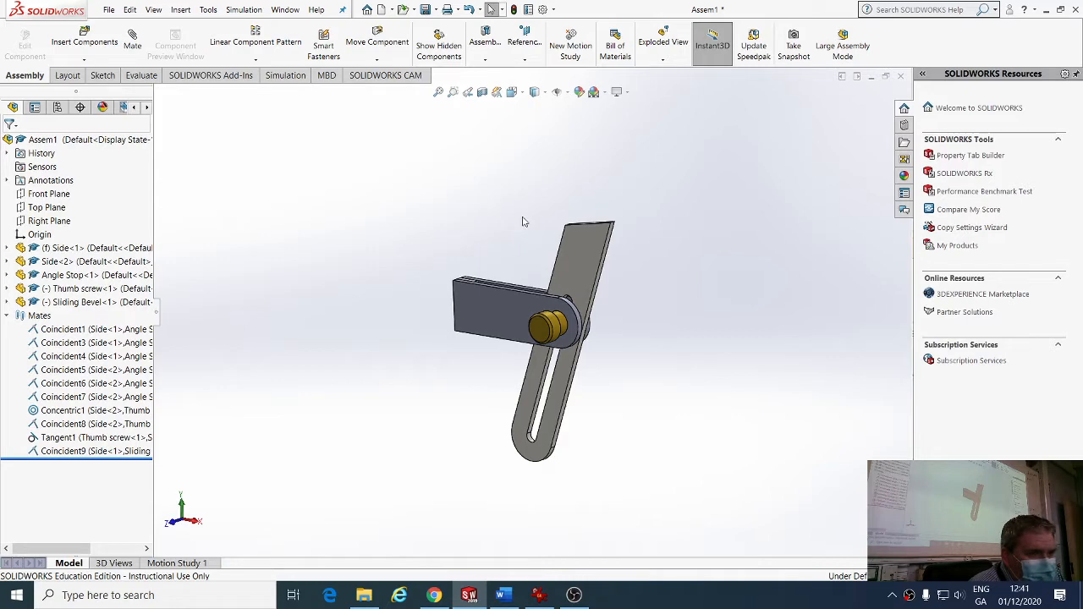
Open the File menu over the bevel square assembly.
left_click(108, 10)
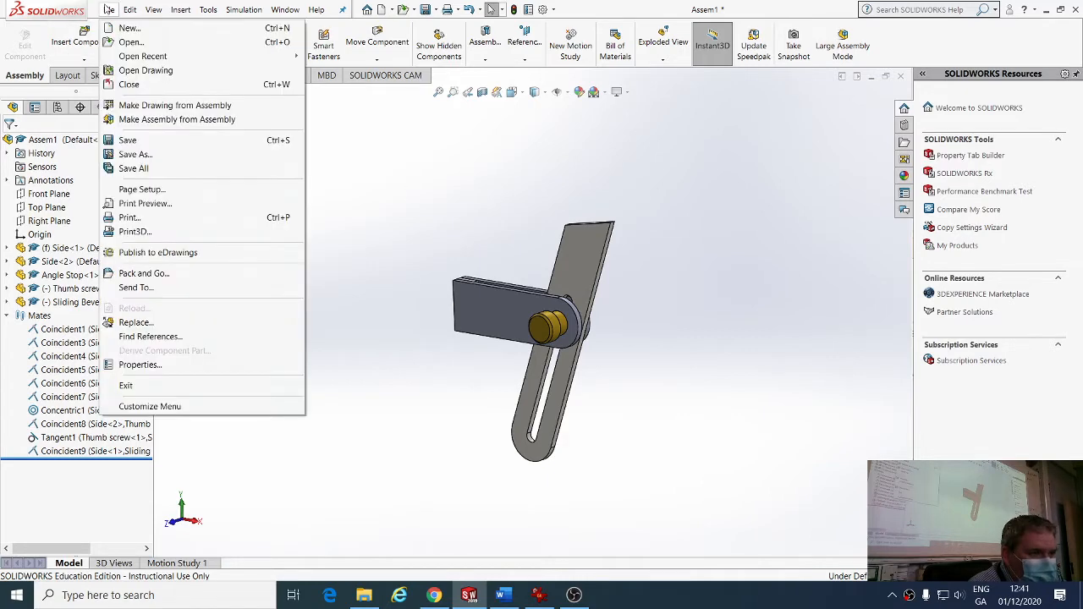
Create a new drawing document, Draw1, on an A3 (ISO) sheet format.
left_click(127, 28)
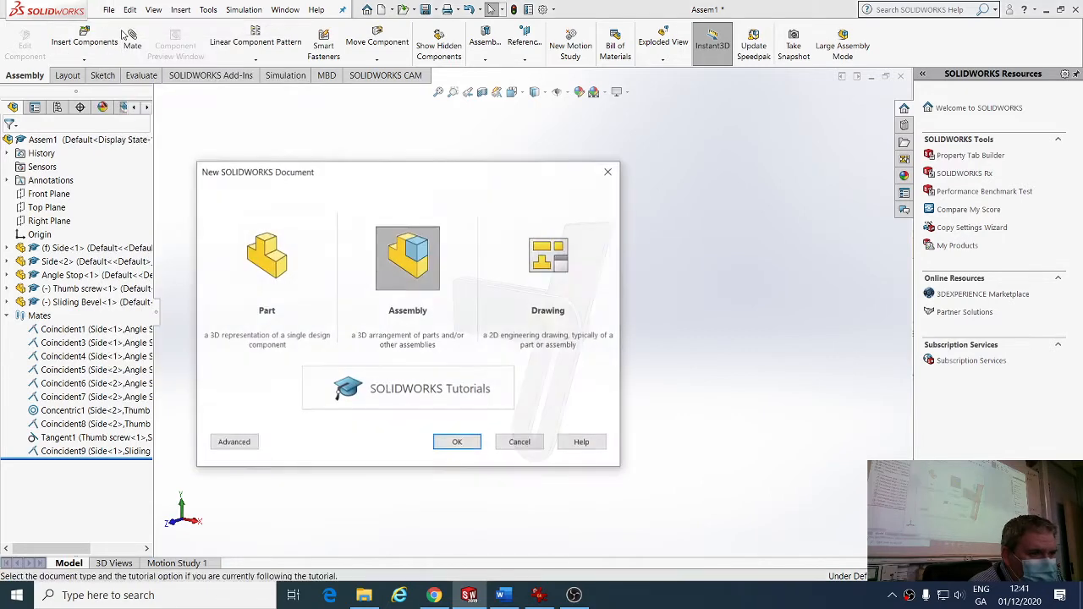
left_click(563, 281)
left_click(461, 447)
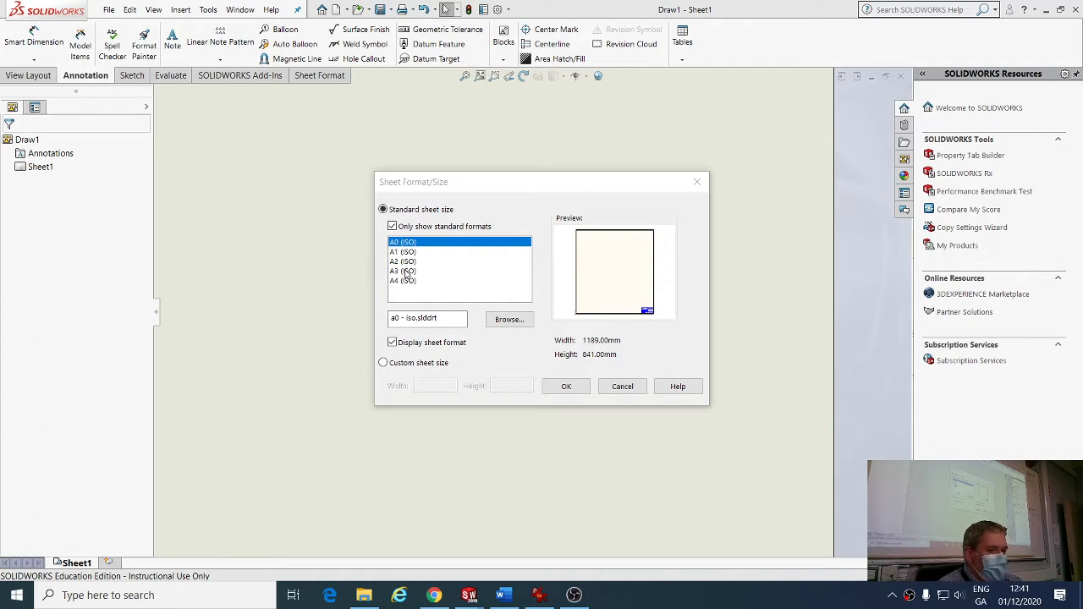
left_click(406, 272)
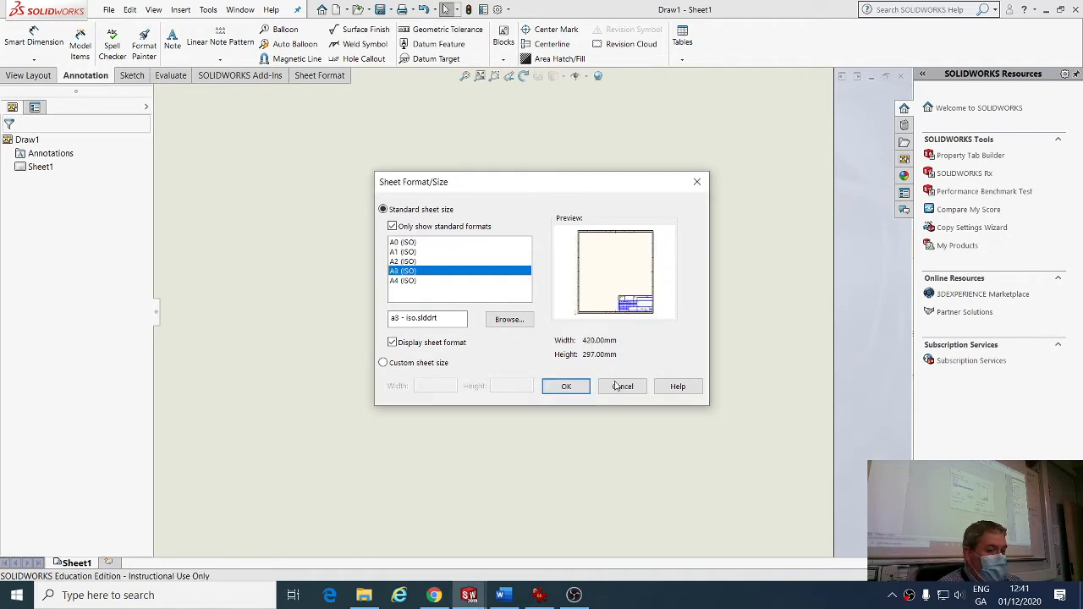
left_click(565, 386)
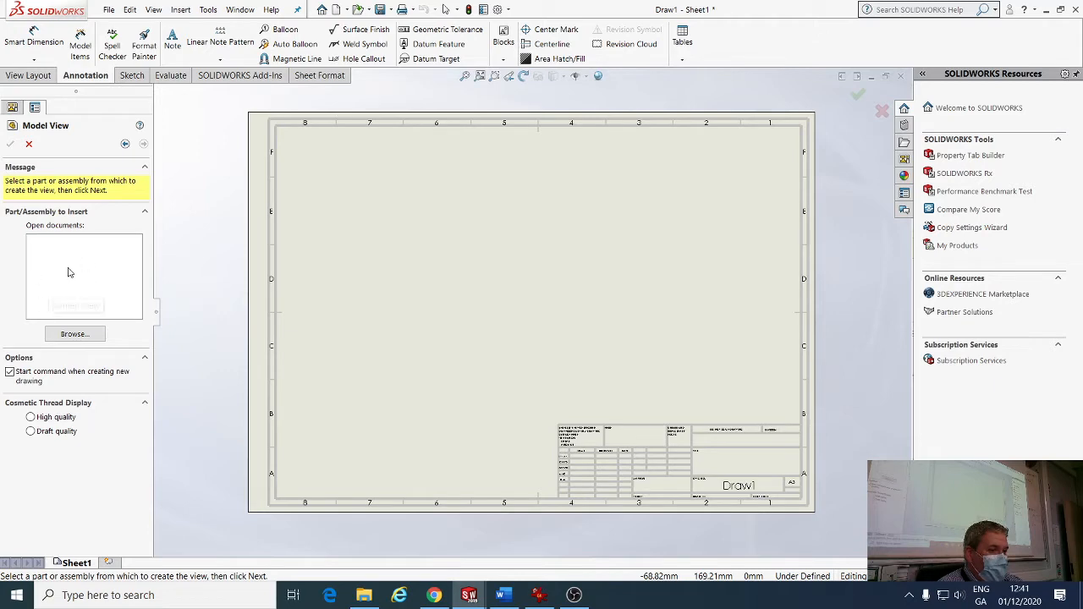
left_click(240, 10)
Save the Assem1 assembly as 'Assembly of Bevel Square'.
left_click(266, 124)
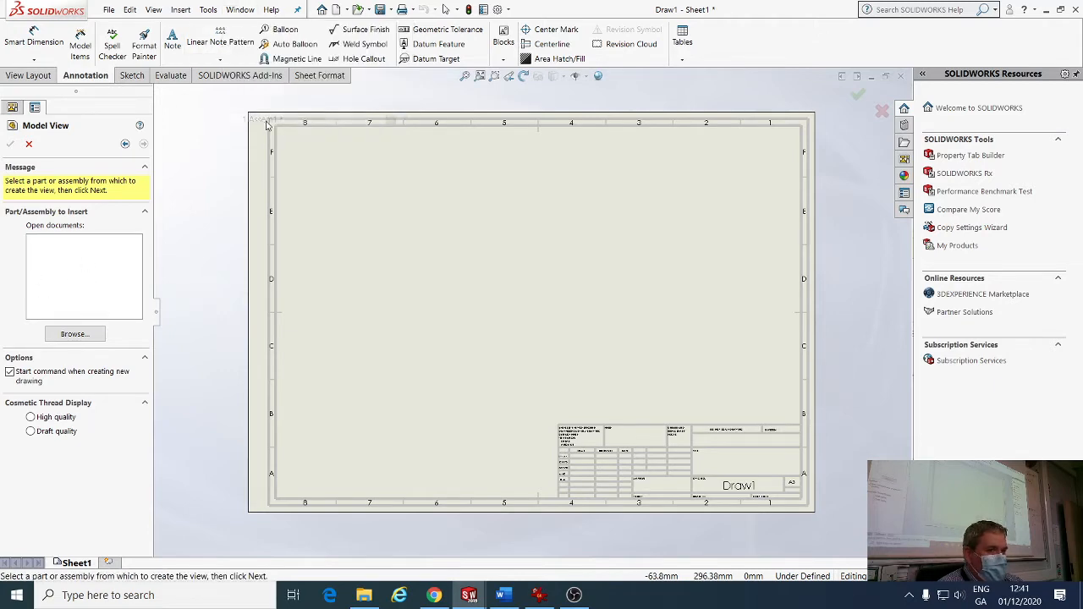
left_click(108, 9)
left_click(123, 153)
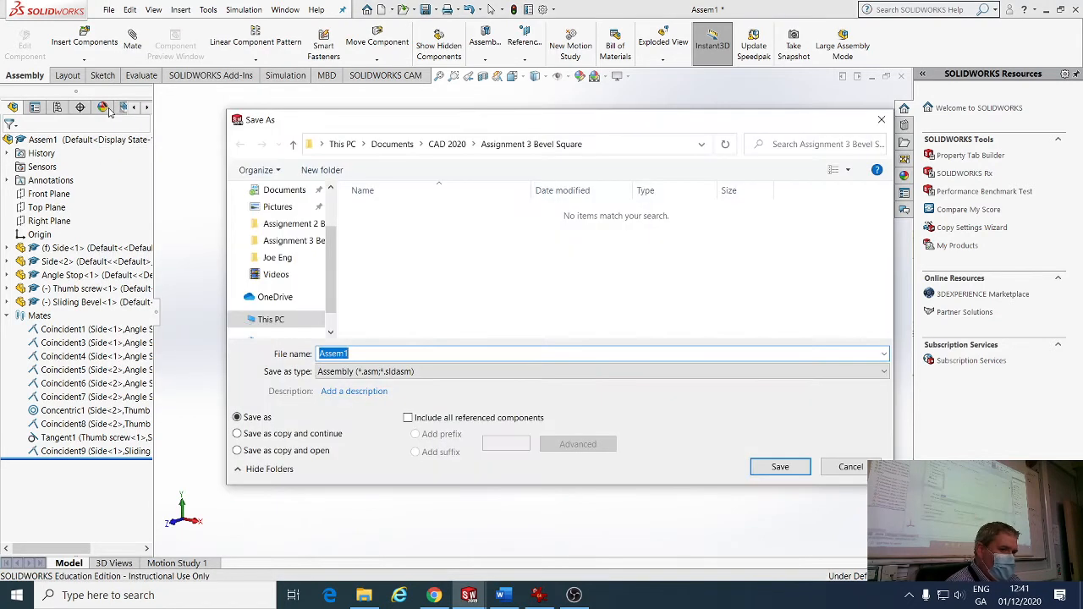
type("Ass")
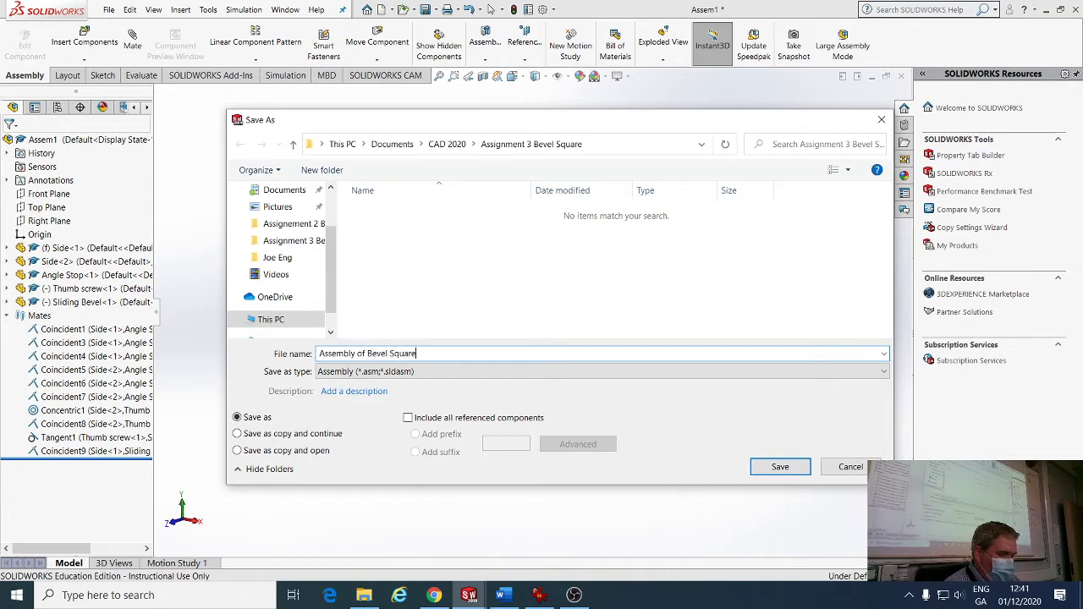
type("embly of Bevel Square")
key("Return")
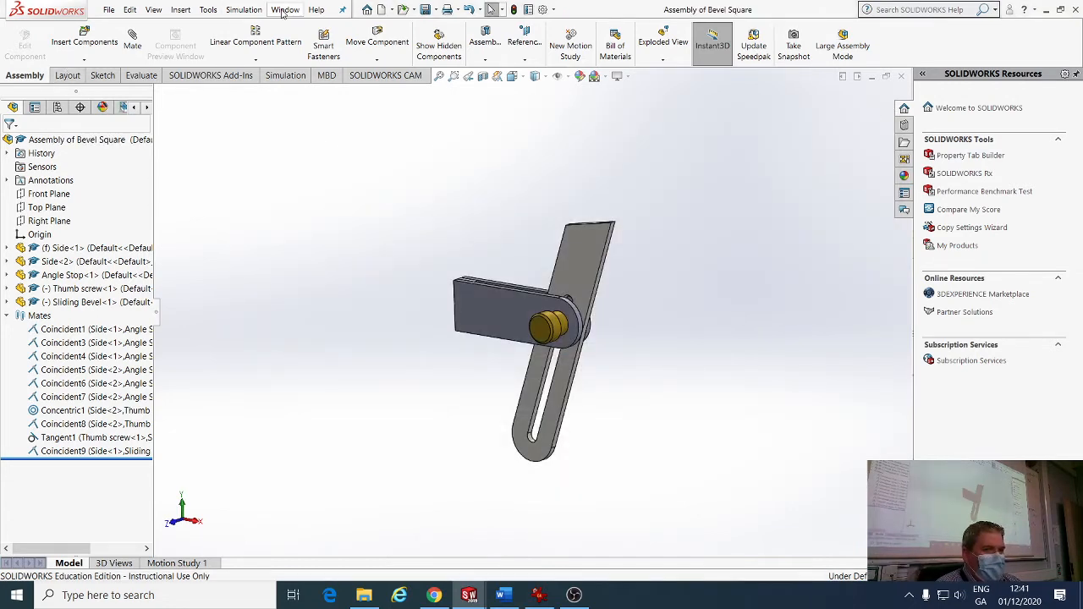
left_click(285, 10)
Close the Draw1 drawing without saving it.
left_click(213, 145)
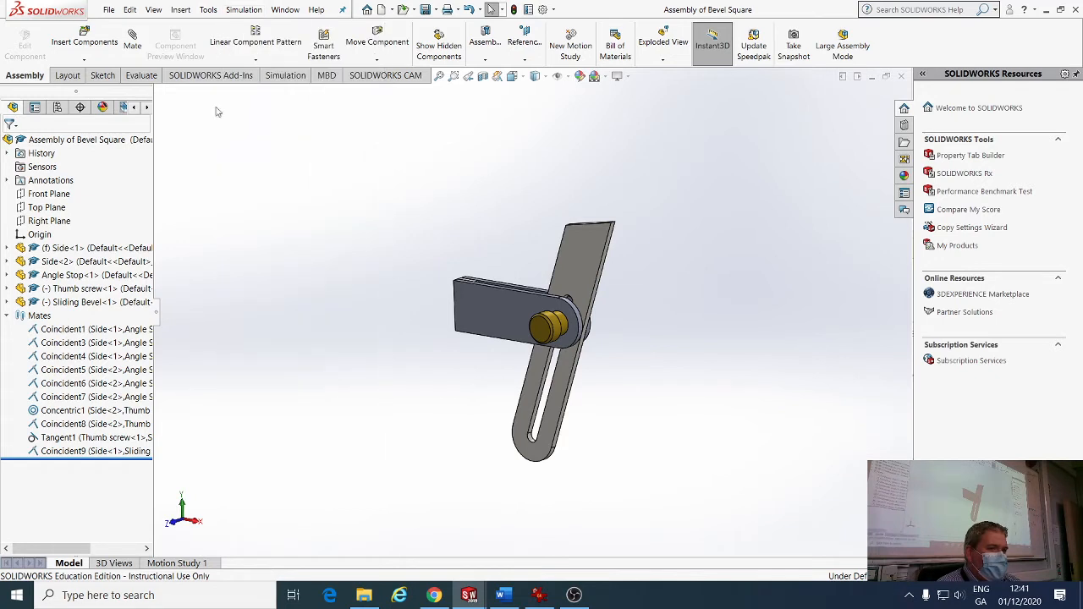
left_click(278, 12)
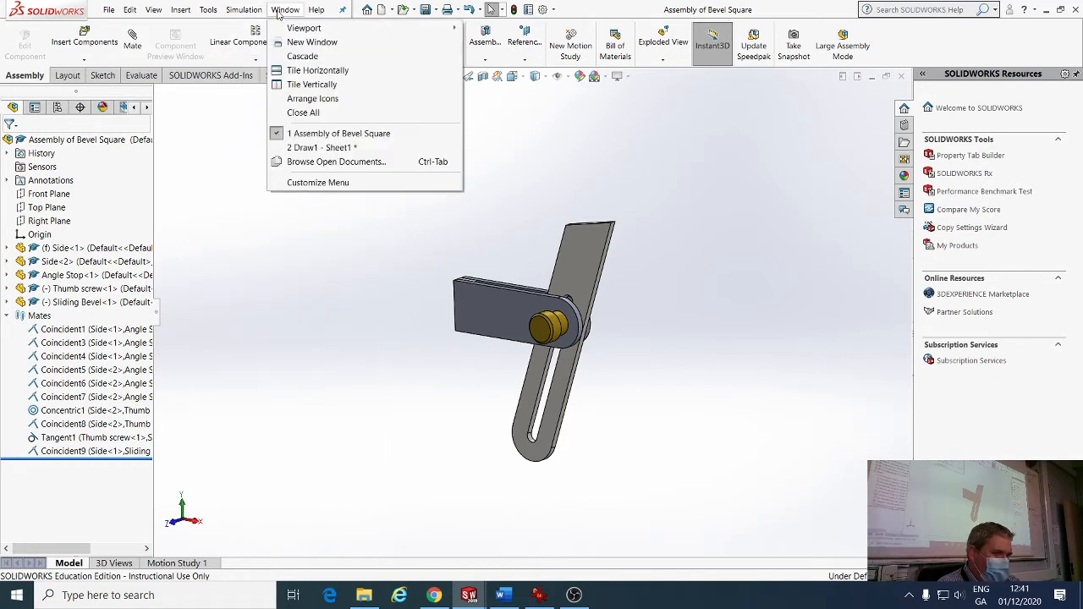
left_click(304, 148)
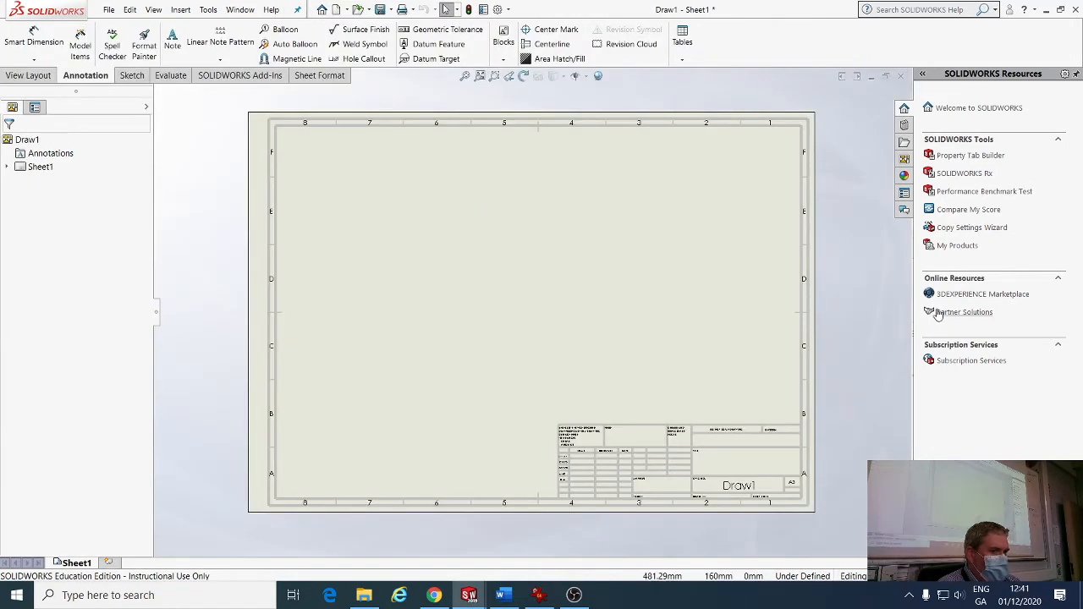
left_click(31, 75)
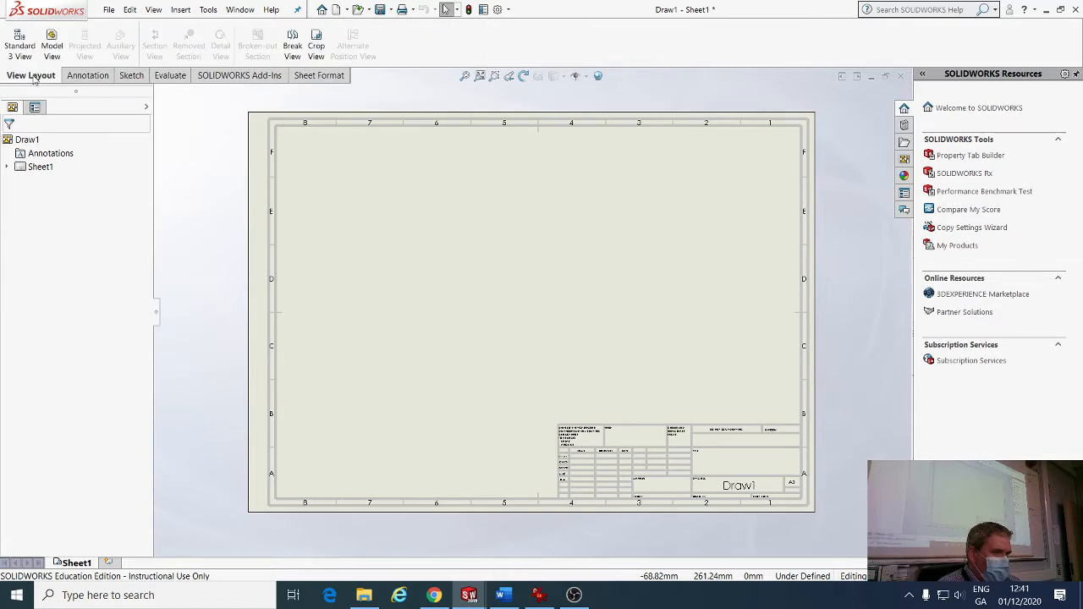
left_click(900, 76)
left_click(470, 310)
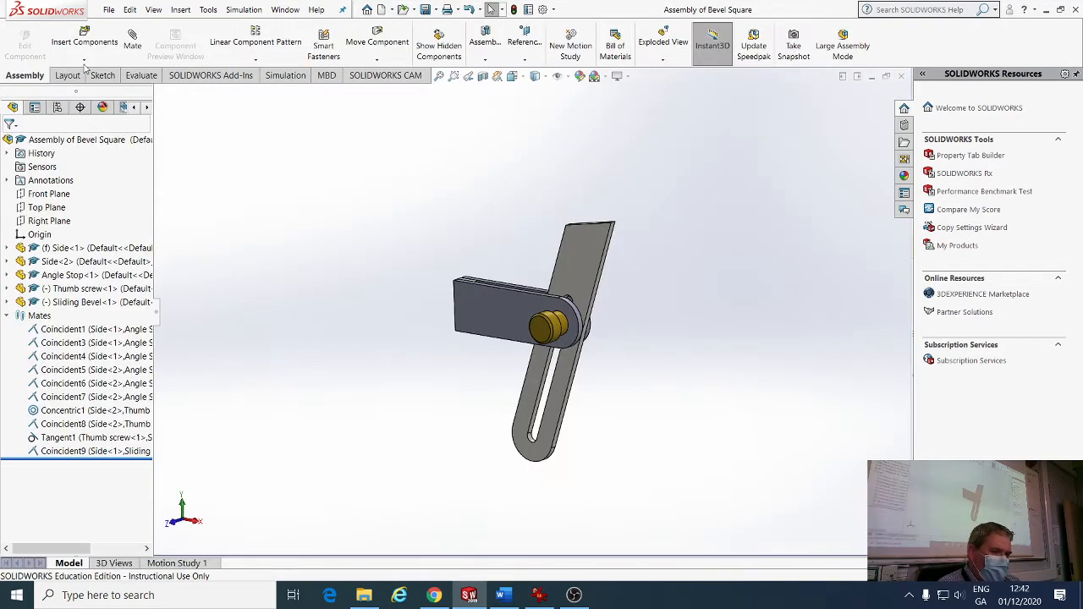
Start a new A3 drawing, Draw2, using Assembly of Bevel Square as its model.
left_click(108, 9)
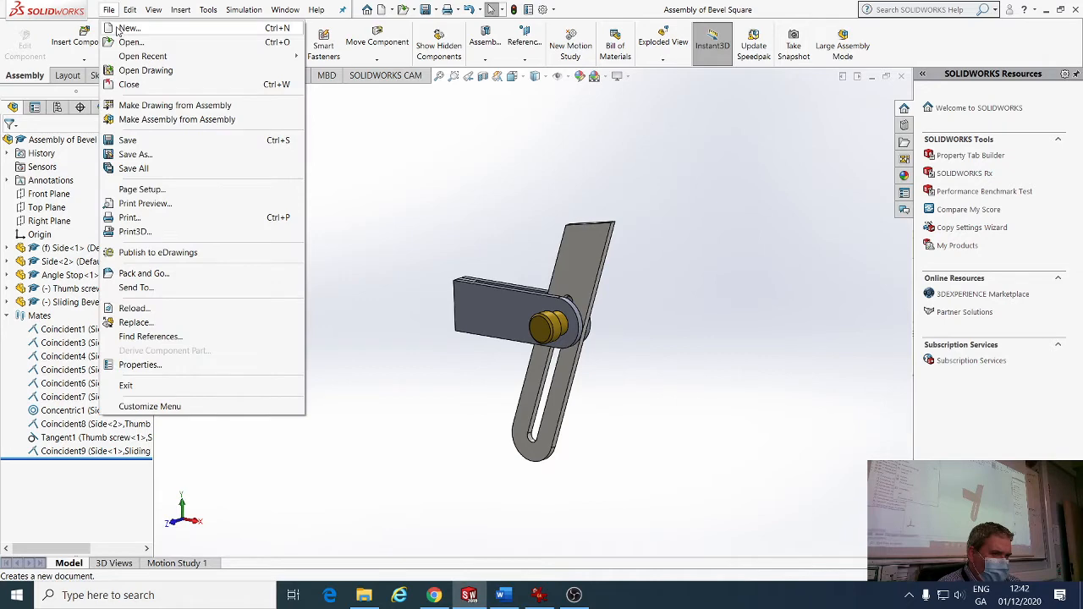
left_click(127, 27)
left_click(457, 442)
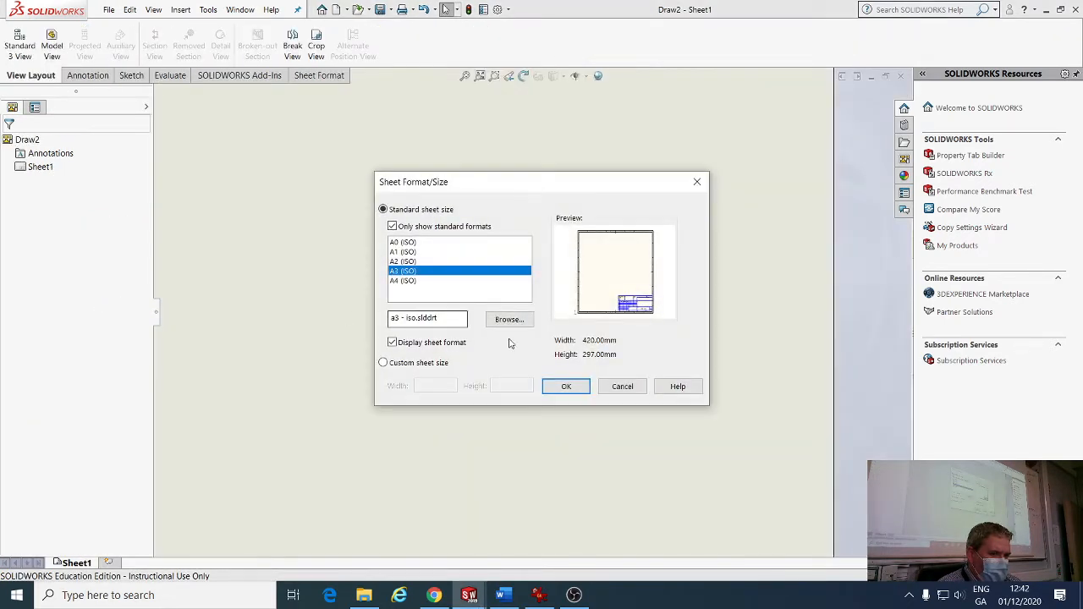
left_click(566, 386)
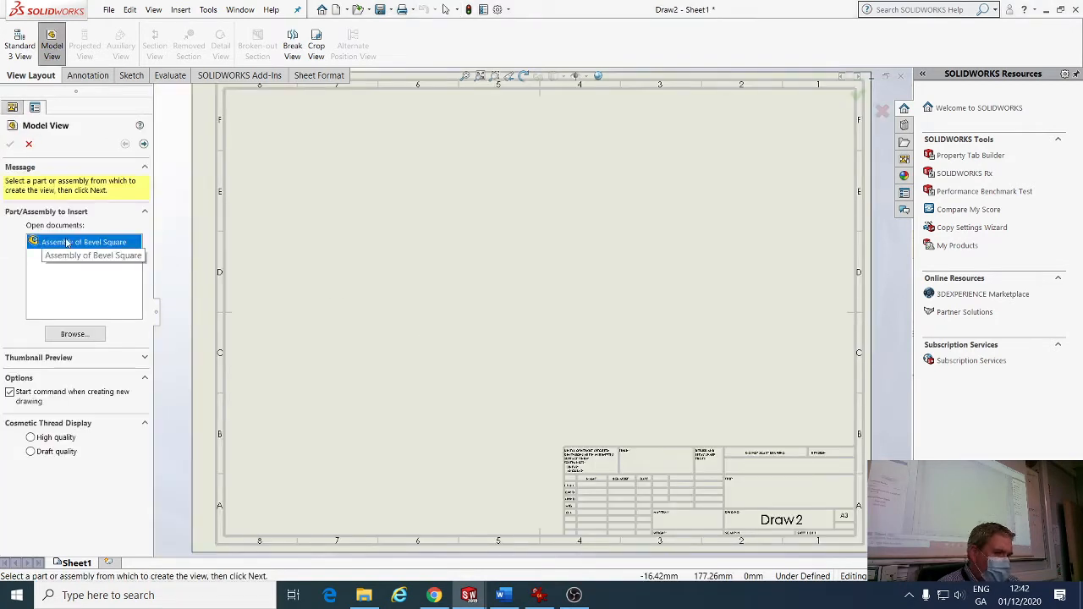
left_click(143, 145)
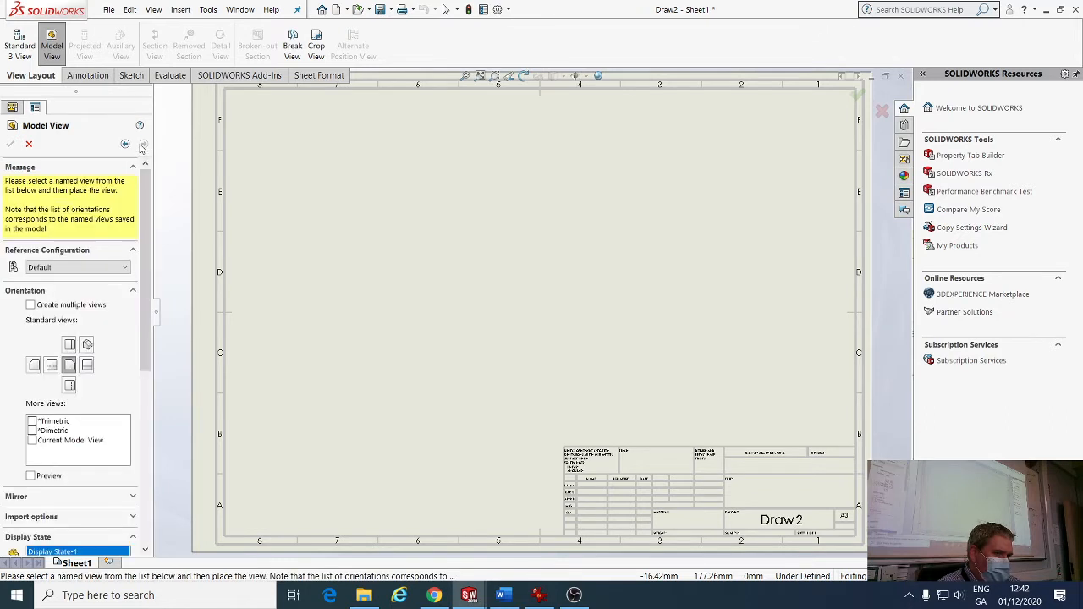
Place the front view at upper left with projected side and bottom views.
left_click(358, 250)
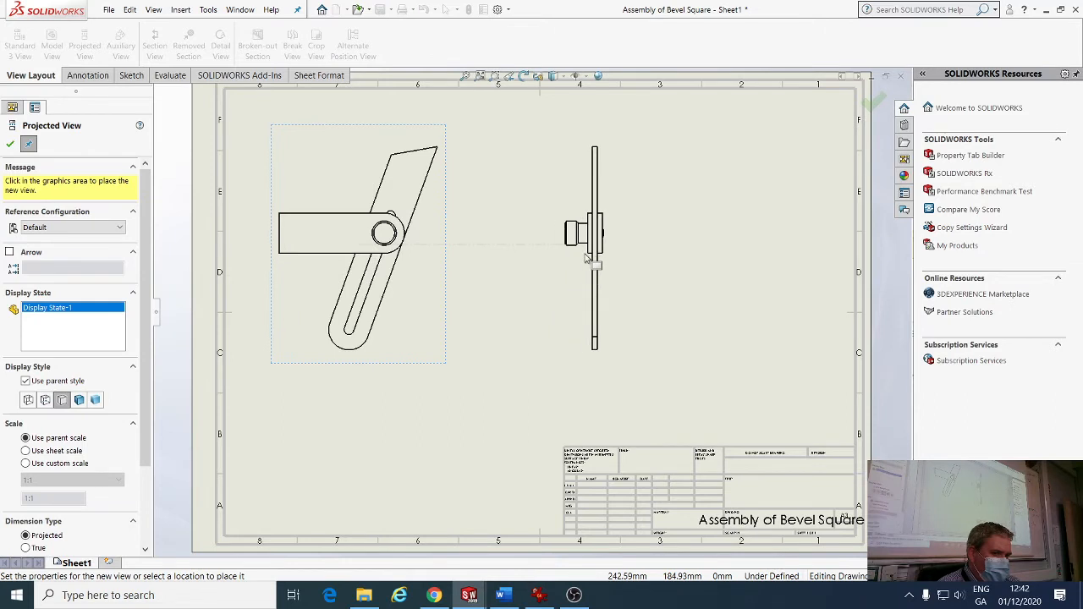
left_click(586, 258)
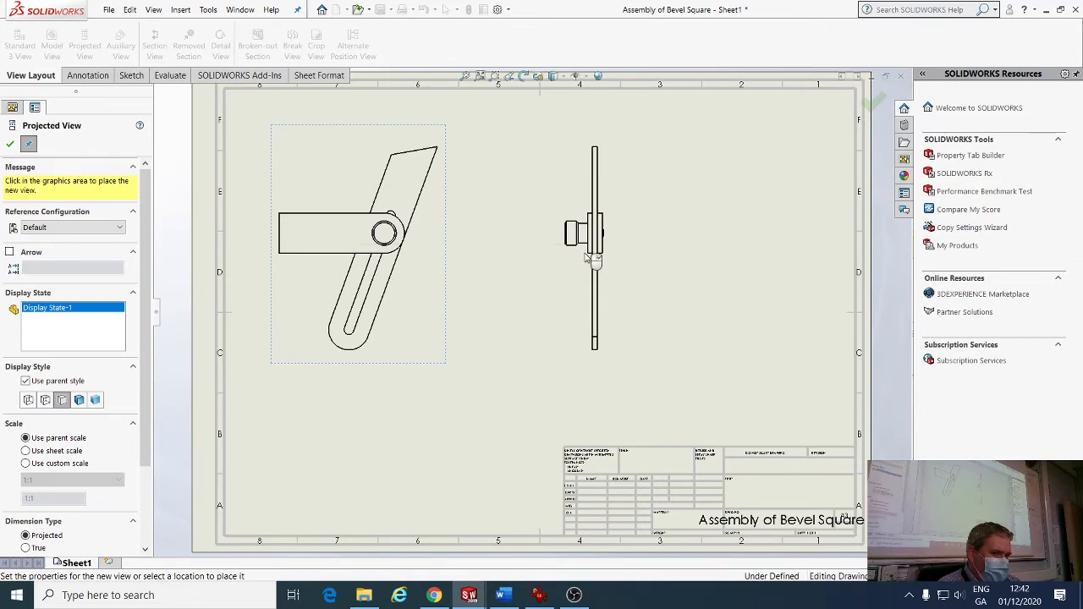
left_click(301, 441)
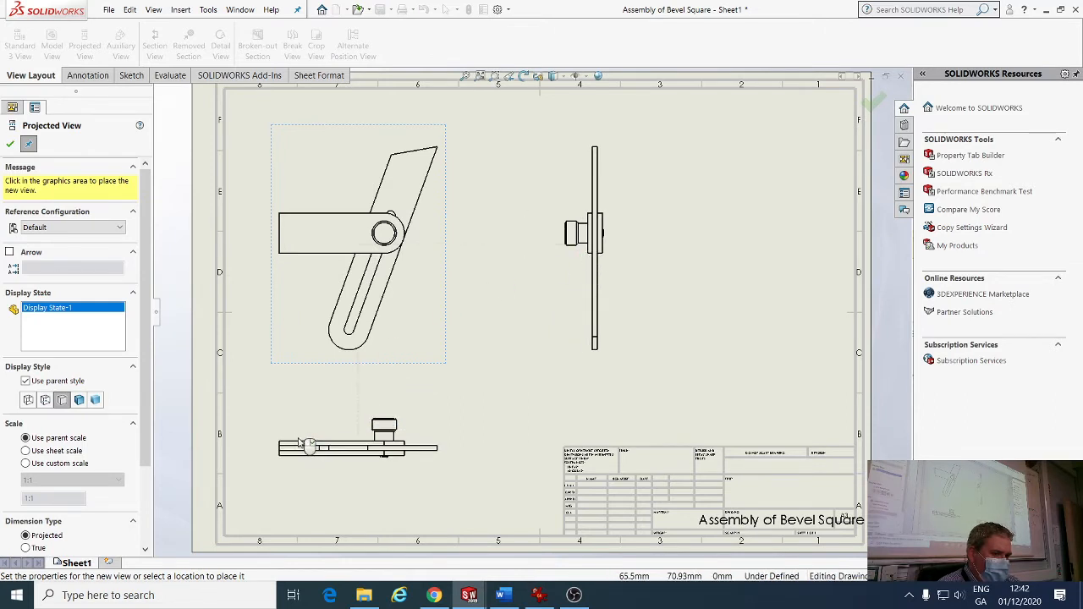
left_click(10, 145)
Reposition the front, side and bottom views on the sheet.
left_click_drag(387, 133, 377, 106)
left_click_drag(614, 160, 602, 161)
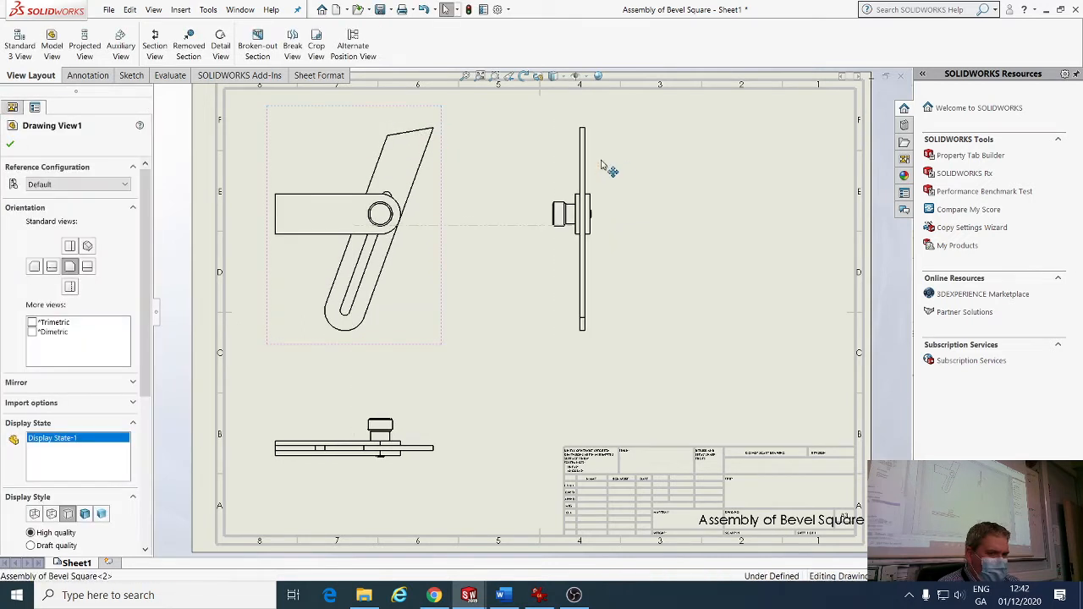
left_click(394, 421)
left_click_drag(434, 423, 431, 407)
left_click(491, 403)
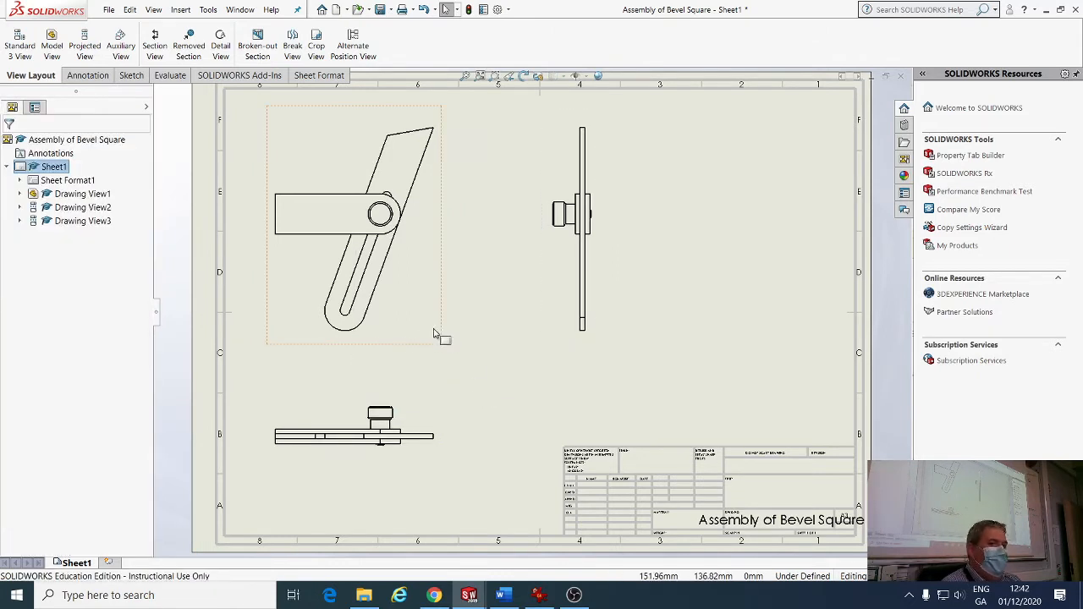
left_click(342, 225)
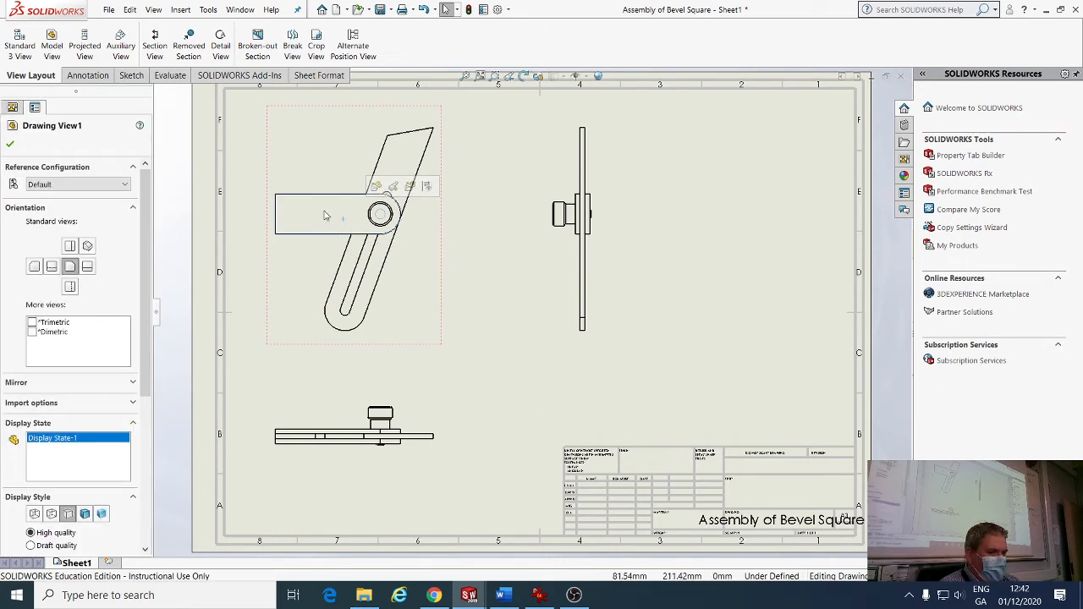
Import the entire model's dimensions into the front view and move Ø6.00 away from the hole.
left_click(88, 74)
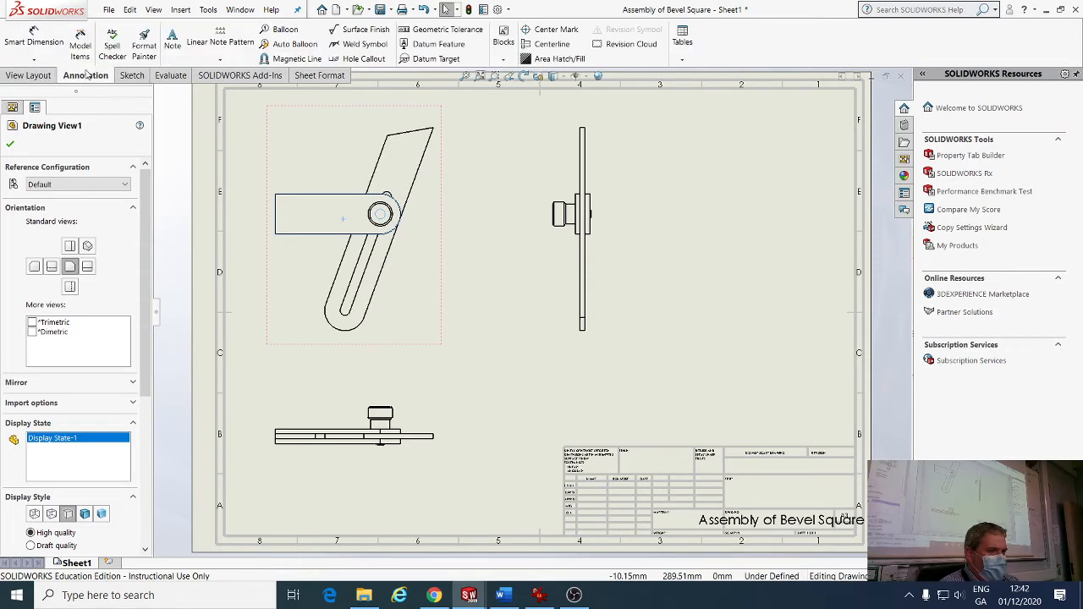
left_click(79, 49)
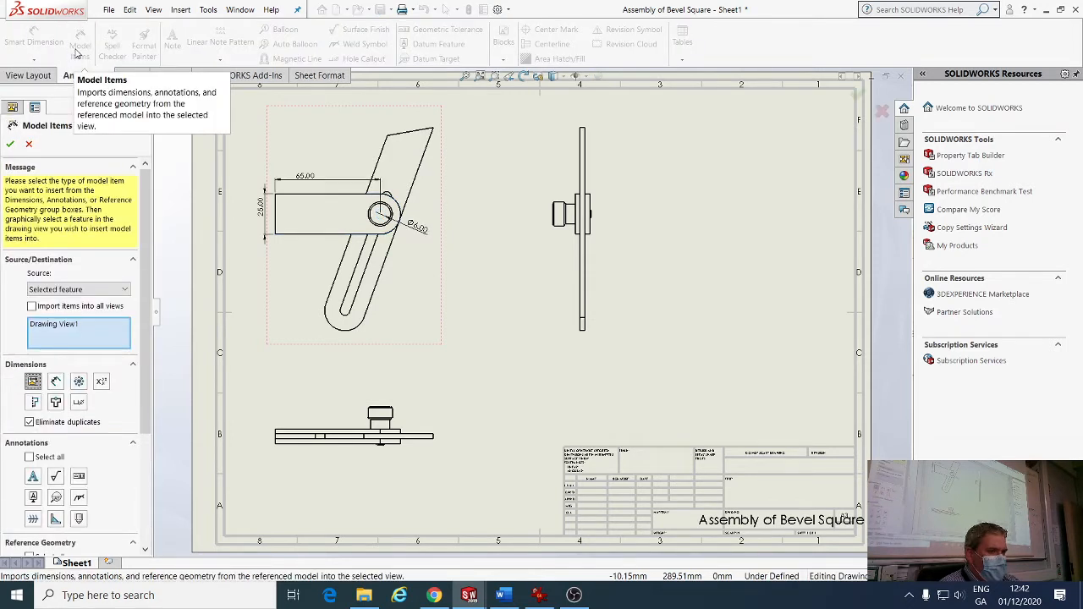
left_click(84, 289)
left_click(85, 298)
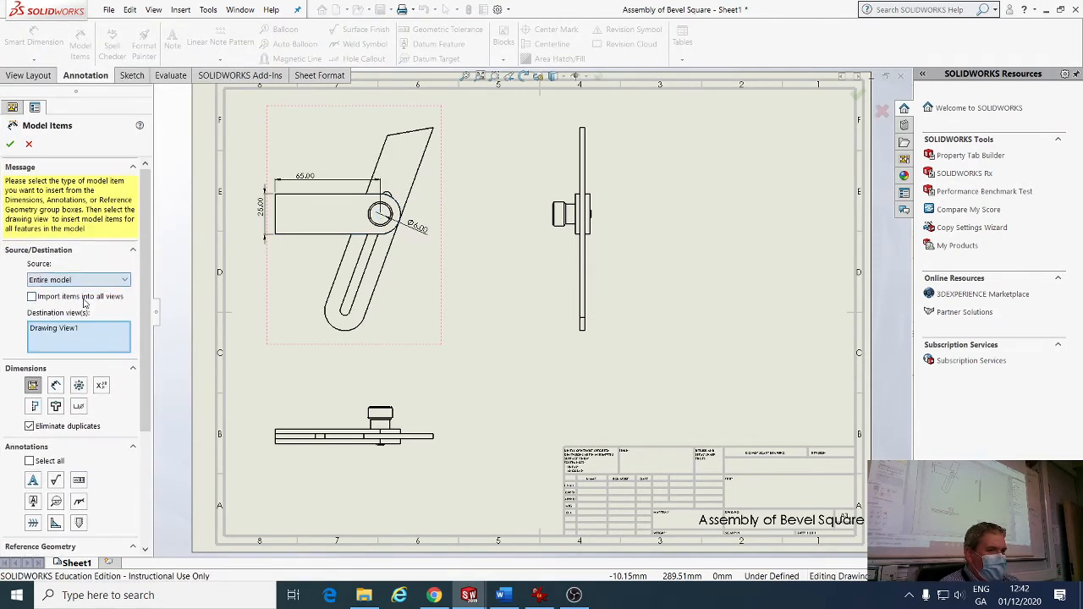
left_click(11, 146)
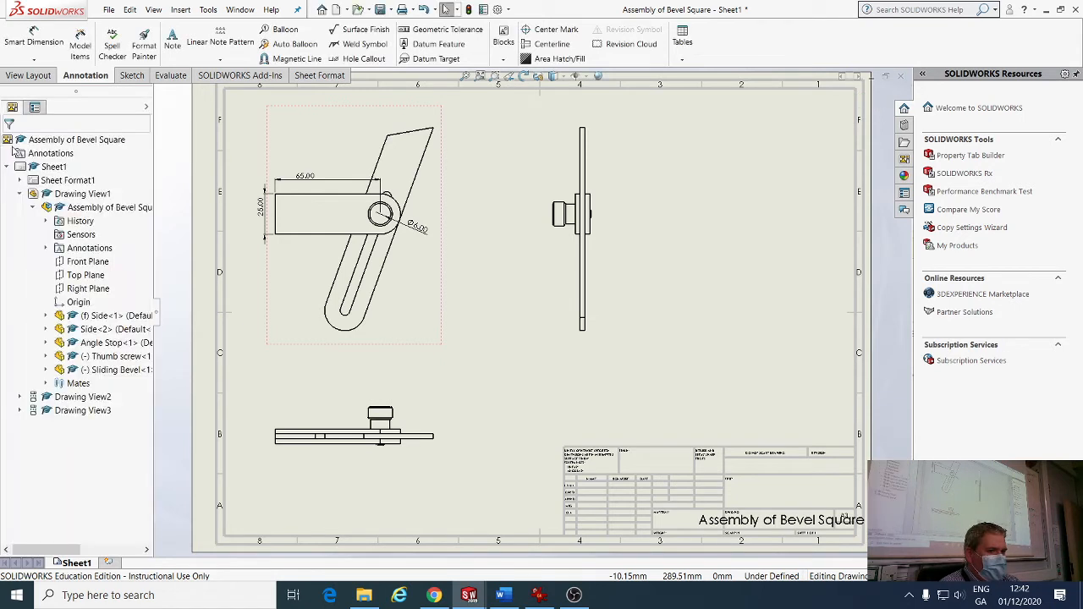
left_click(347, 184)
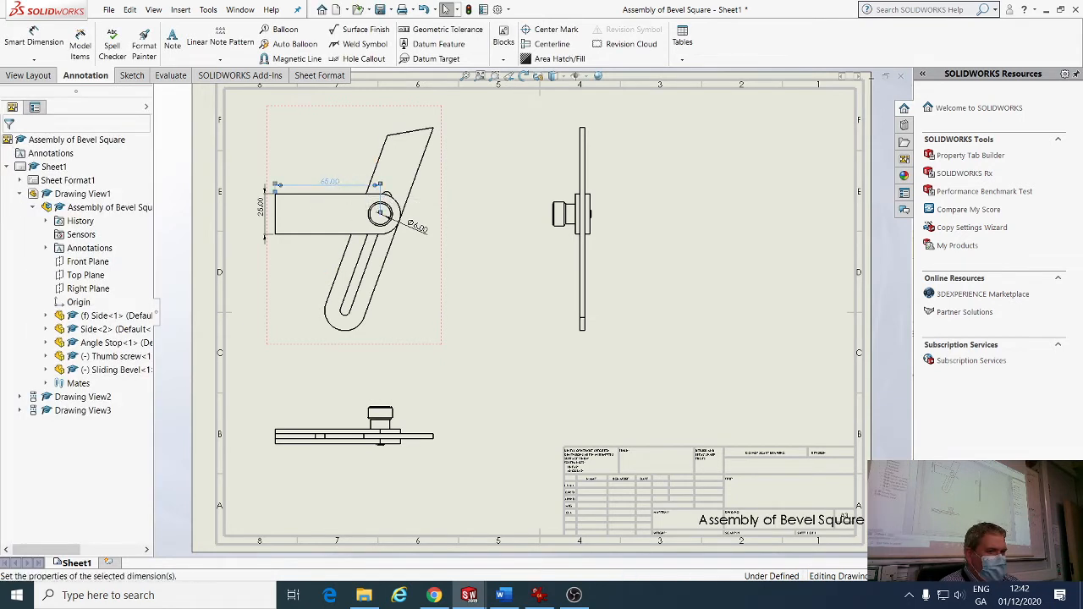
left_click_drag(422, 230, 425, 246)
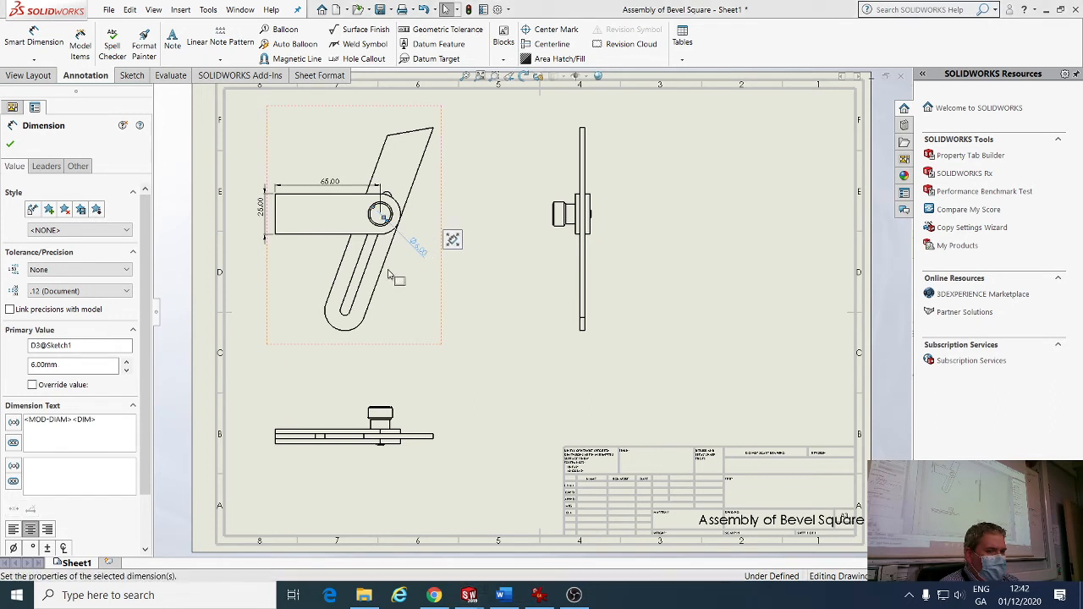
Add model dimensions to the bottom view and move the 1.00 dimension below-right of the part.
left_click(353, 410)
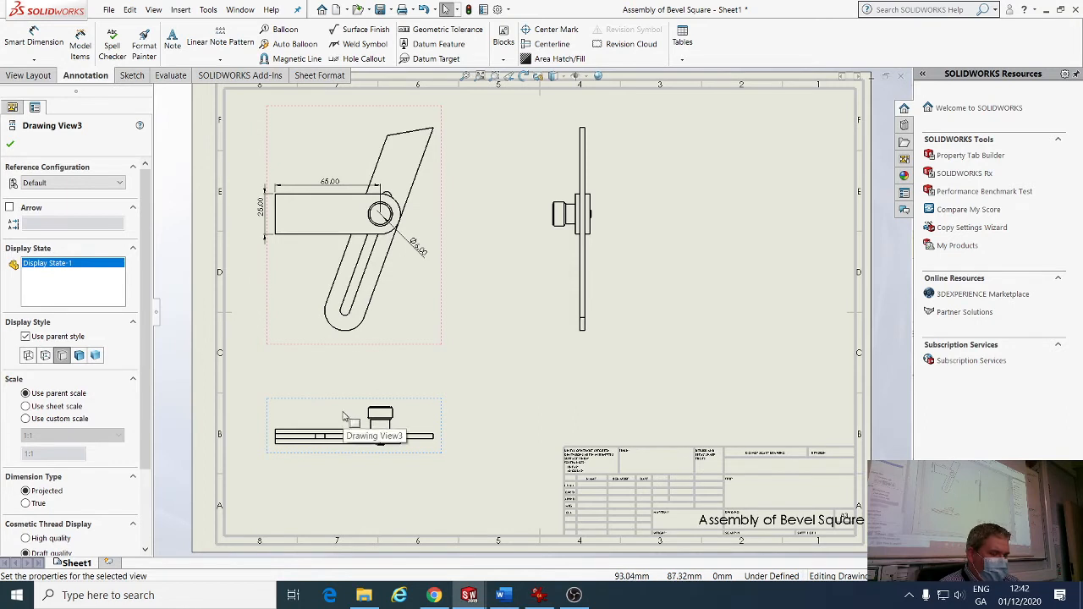
left_click(80, 44)
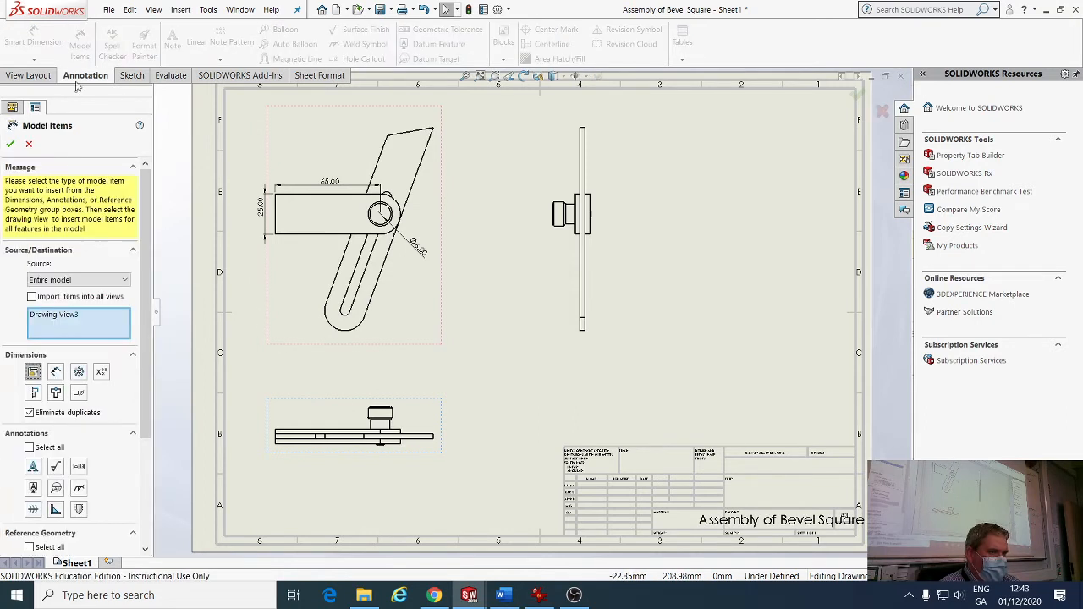
left_click(10, 144)
left_click(552, 334)
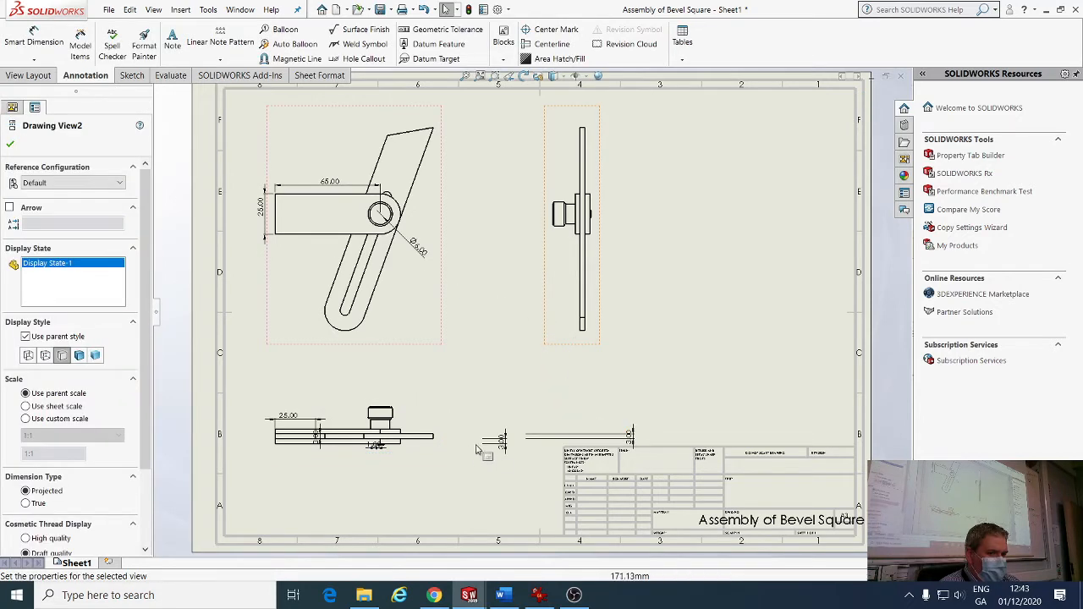
scroll(476, 450, "down", 6)
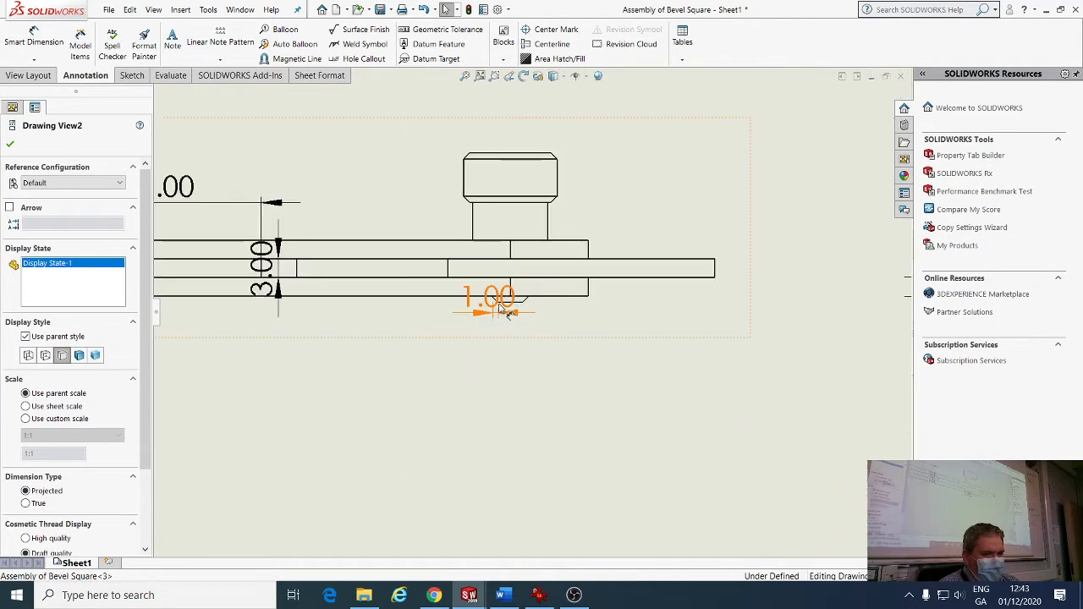
left_click_drag(506, 311, 571, 335)
Reposition the 3.00 dimension and shorten the 25.00 dimension's extension lines.
left_click_drag(261, 268, 346, 180)
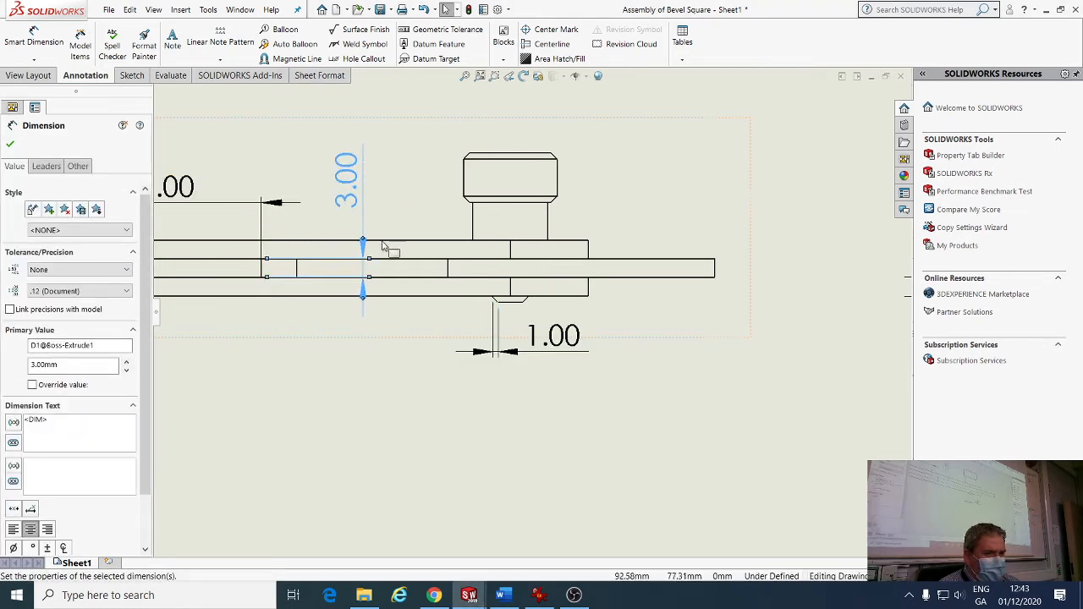
scroll(385, 247, "up", 3)
scroll(389, 250, "down", 1)
left_click(385, 253)
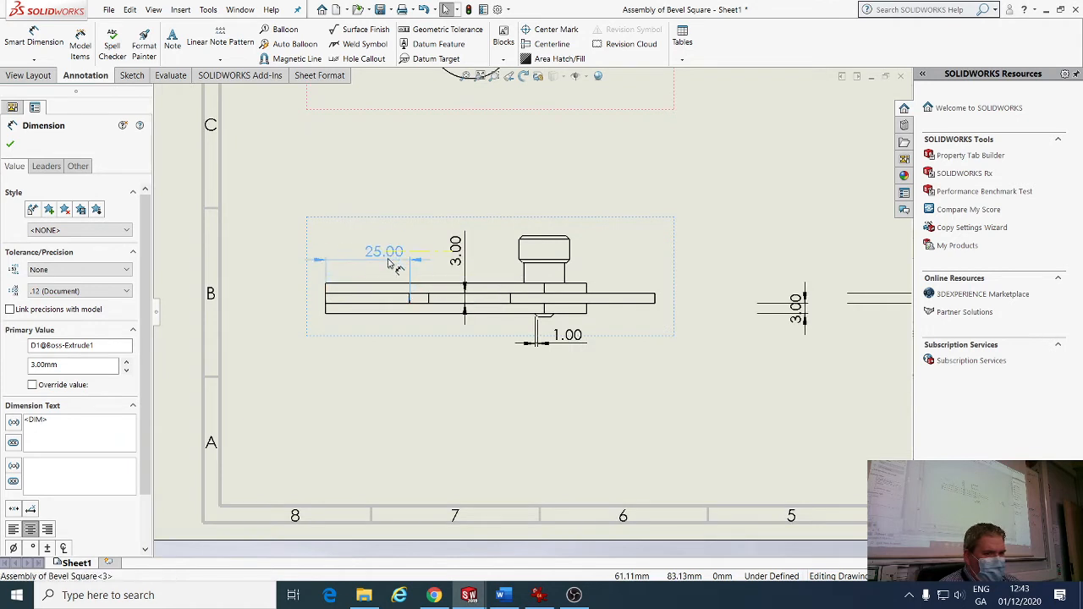
scroll(364, 303, "down", 5)
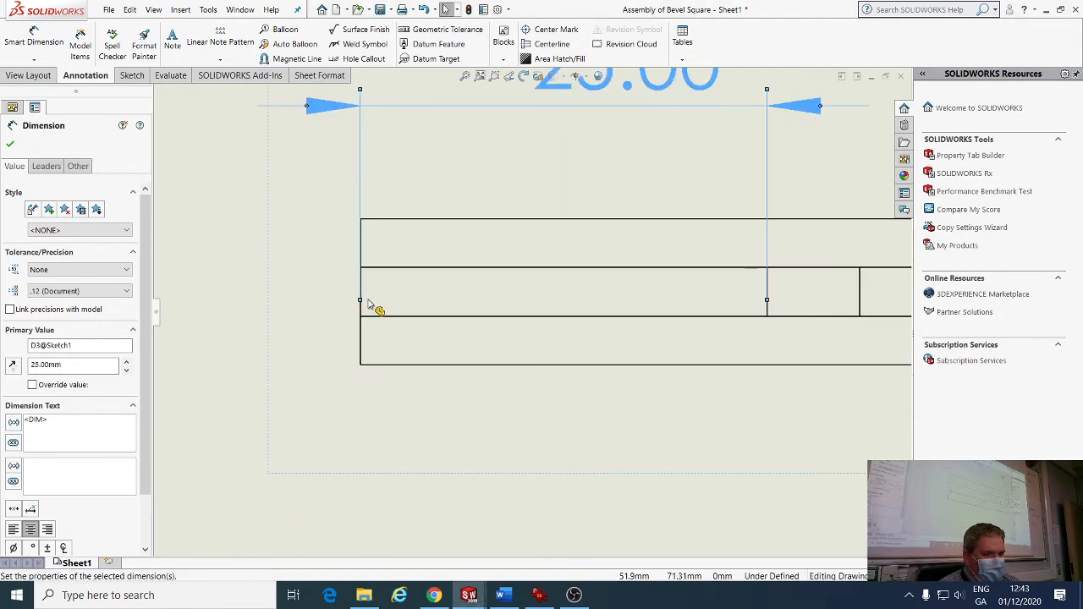
left_click_drag(362, 211, 361, 209)
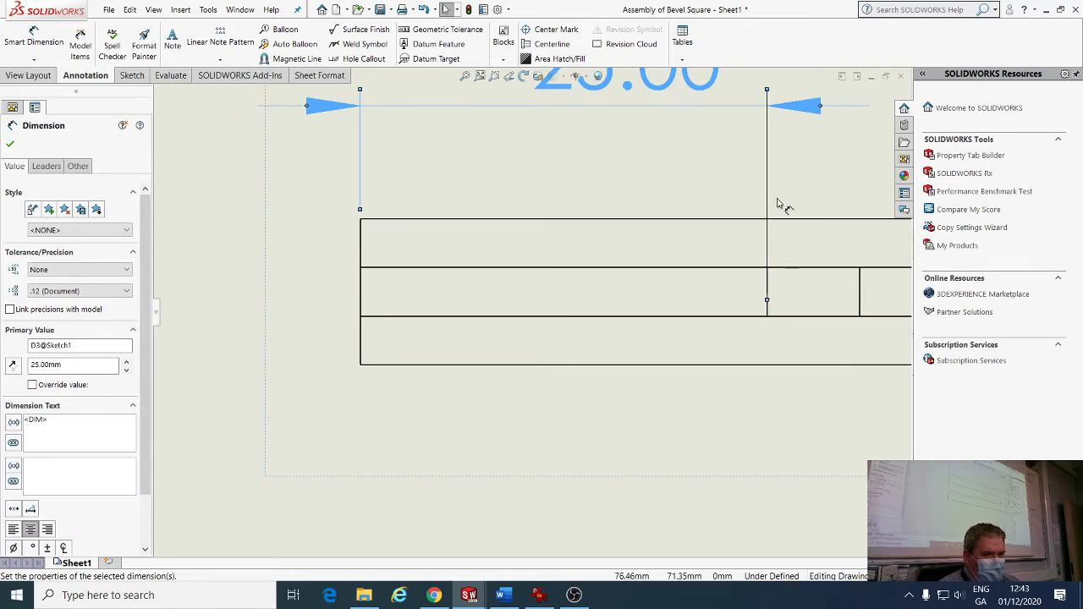
left_click_drag(769, 205, 769, 206)
left_click(787, 471)
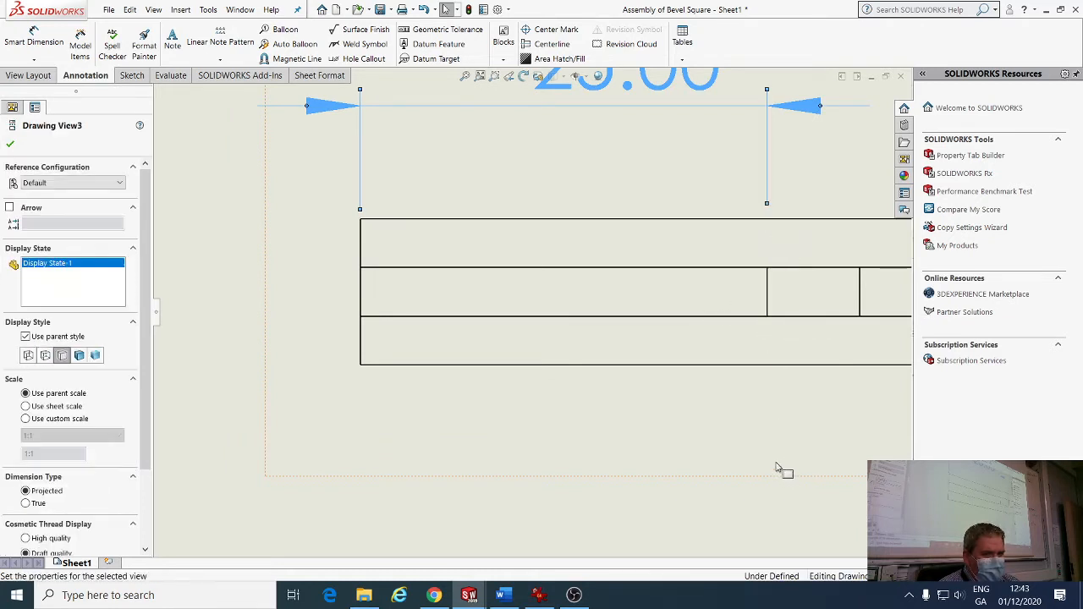
Move the 3.00 dimension left of the part and shorten its extension lines.
scroll(777, 465, "down", 6)
scroll(783, 364, "up", 2)
left_click_drag(551, 227, 268, 254)
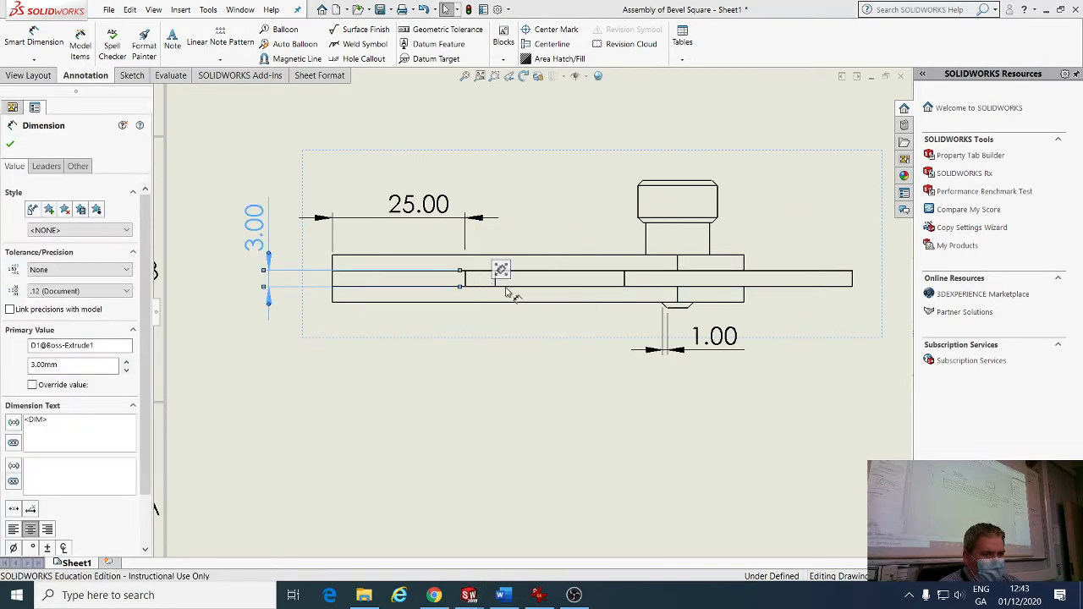
left_click_drag(461, 270, 320, 271)
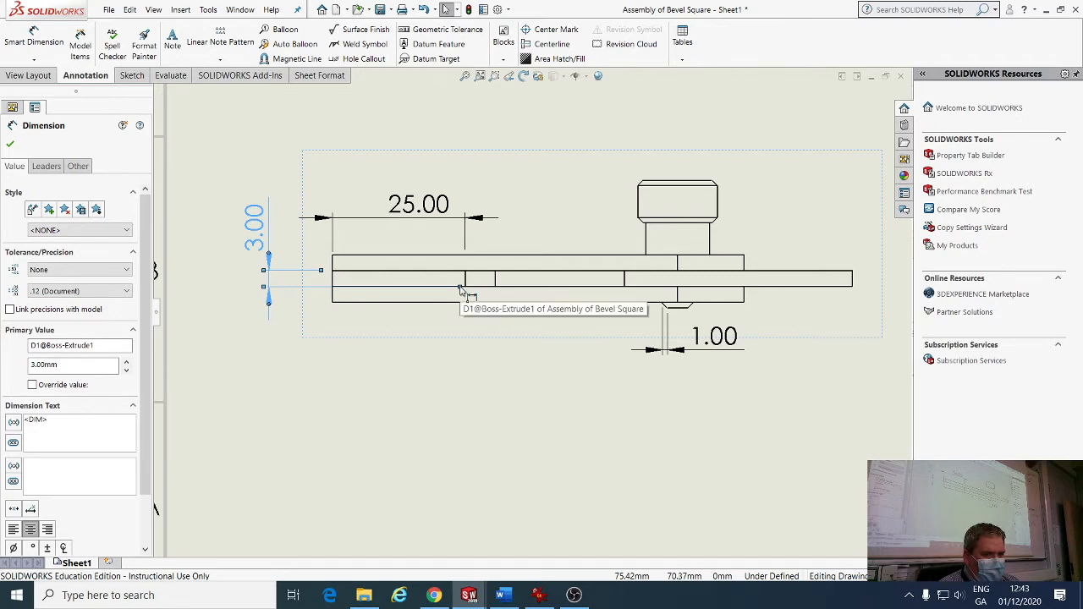
left_click_drag(461, 289, 323, 288)
left_click(483, 406)
scroll(519, 393, "up", 3)
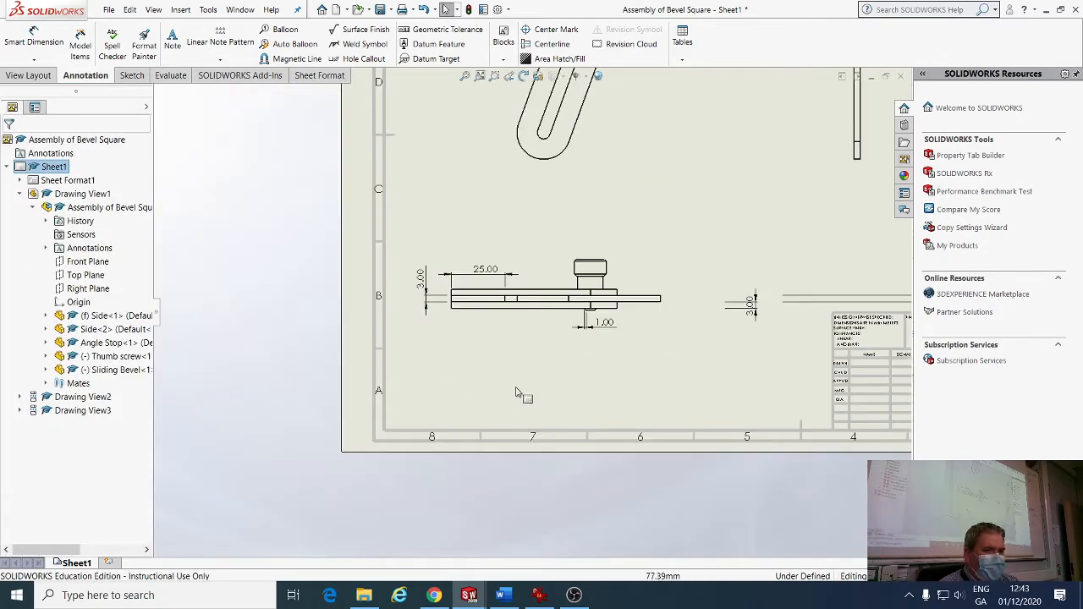
Shift the right-hand side view slightly left.
scroll(519, 392, "up", 4)
scroll(603, 218, "up", 2)
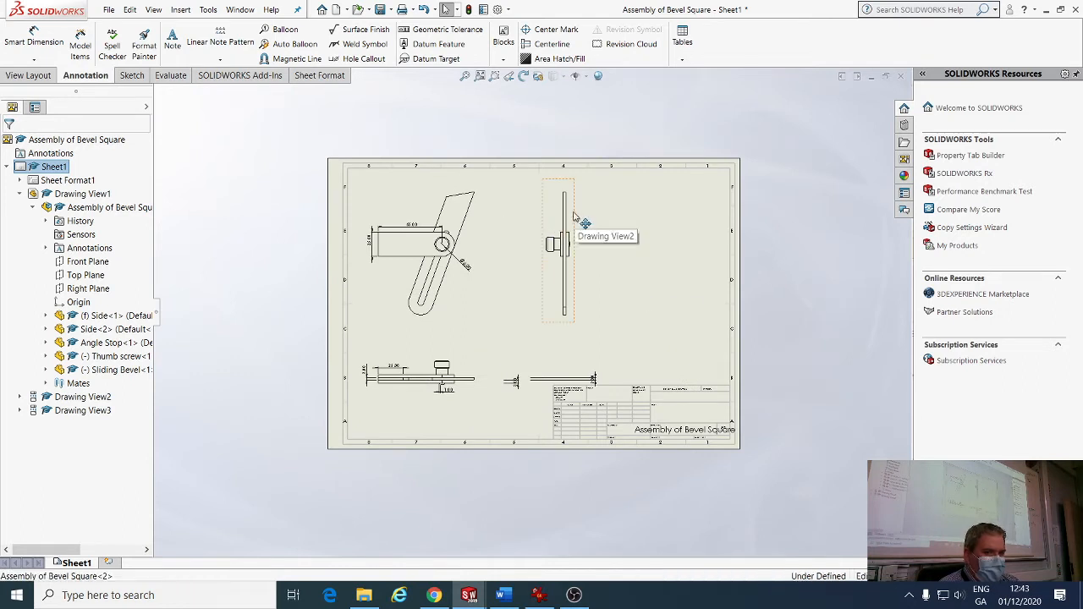
left_click_drag(574, 216, 540, 218)
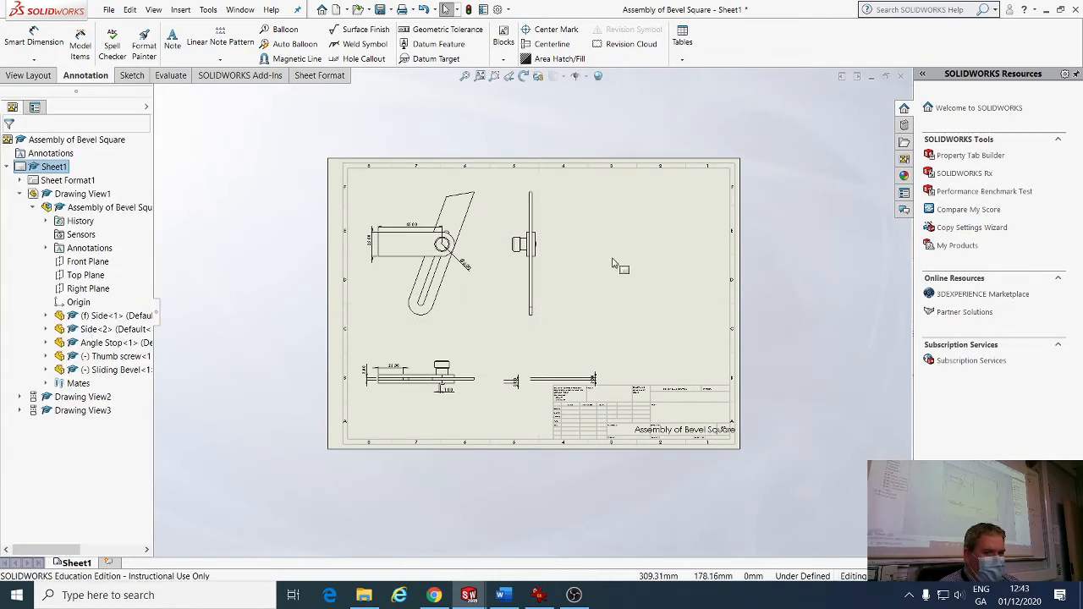
Add a shaded-with-edges isometric view of Assembly of Bevel Square at the sheet's upper right.
left_click(29, 76)
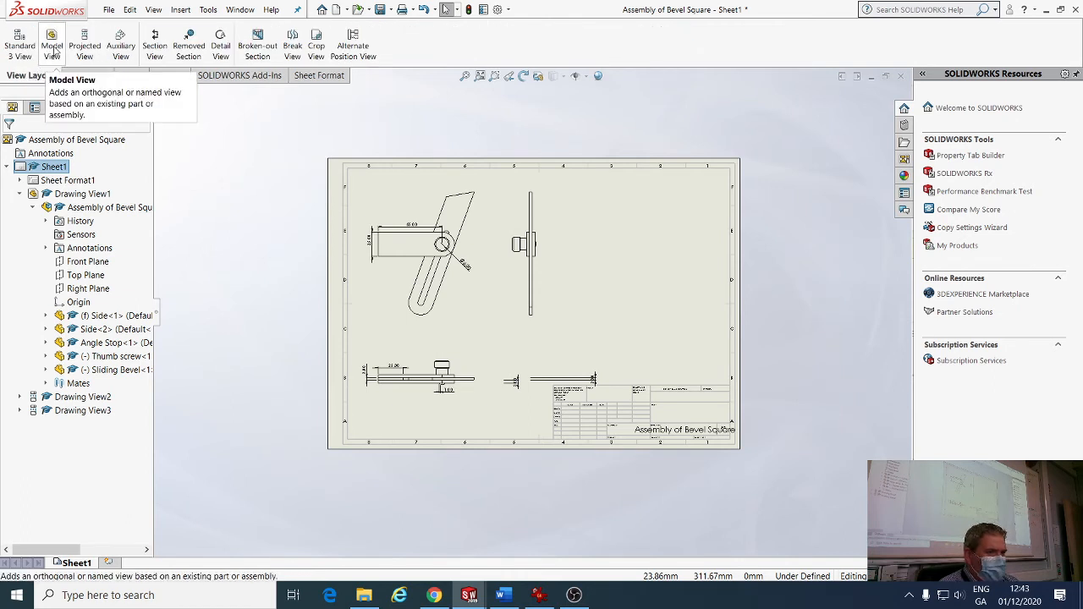
left_click(53, 49)
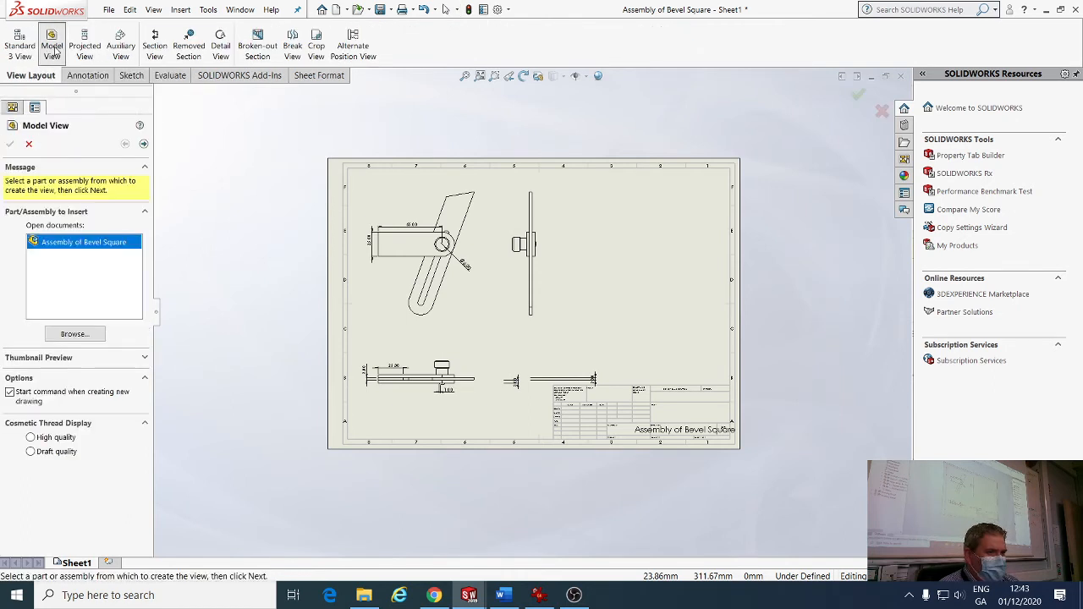
left_click(144, 145)
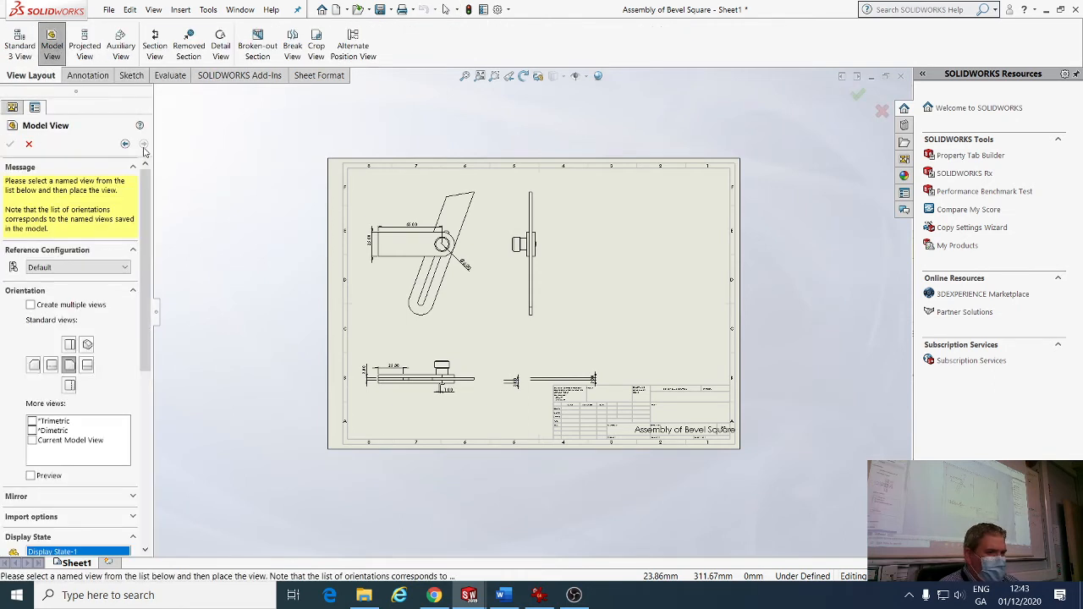
left_click(87, 345)
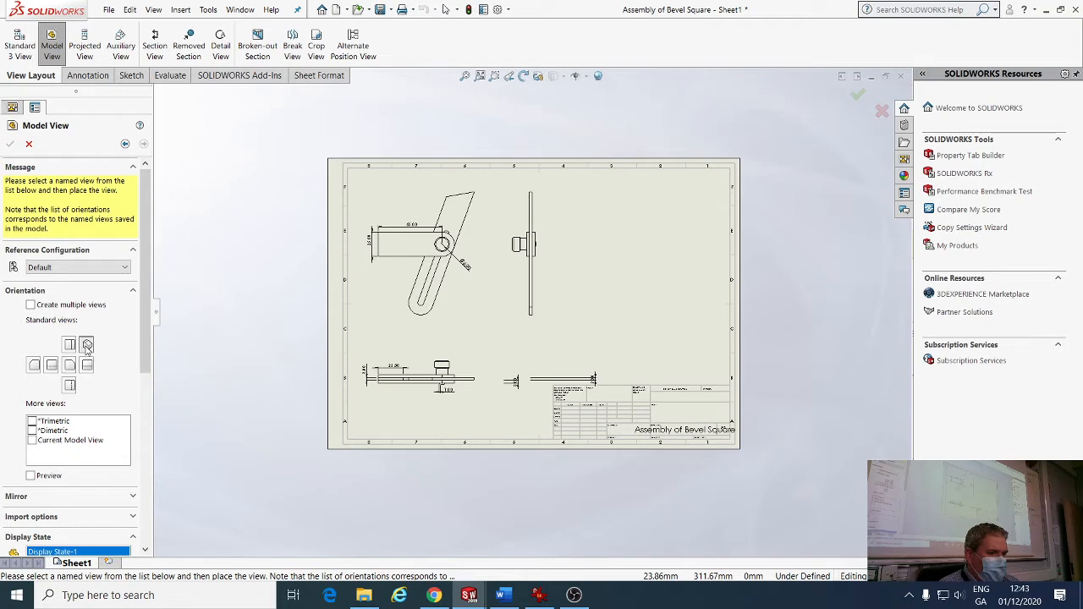
left_click(611, 284)
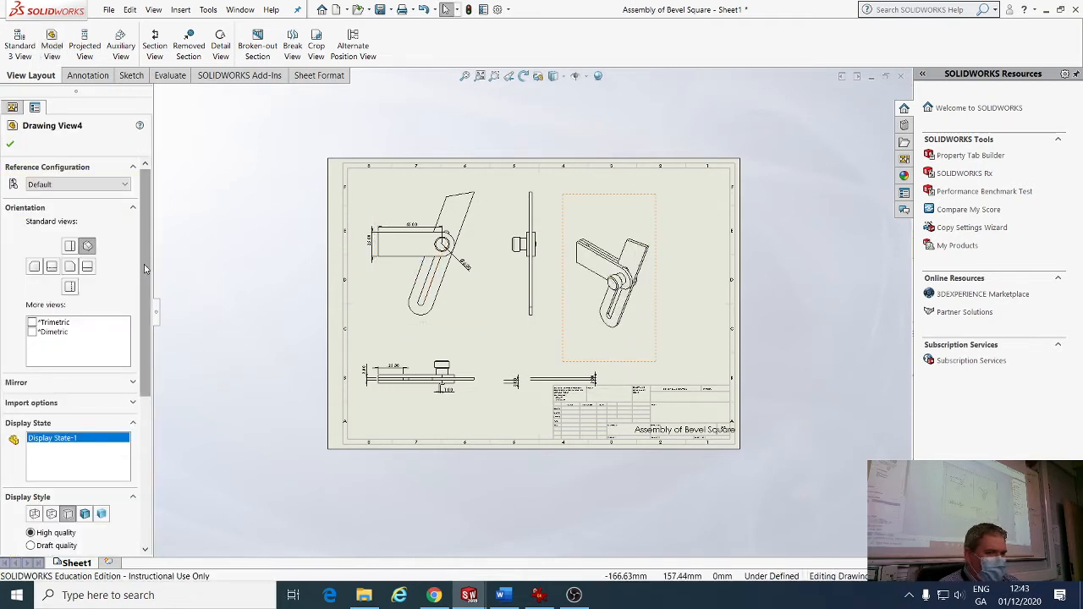
scroll(145, 268, "down", 3)
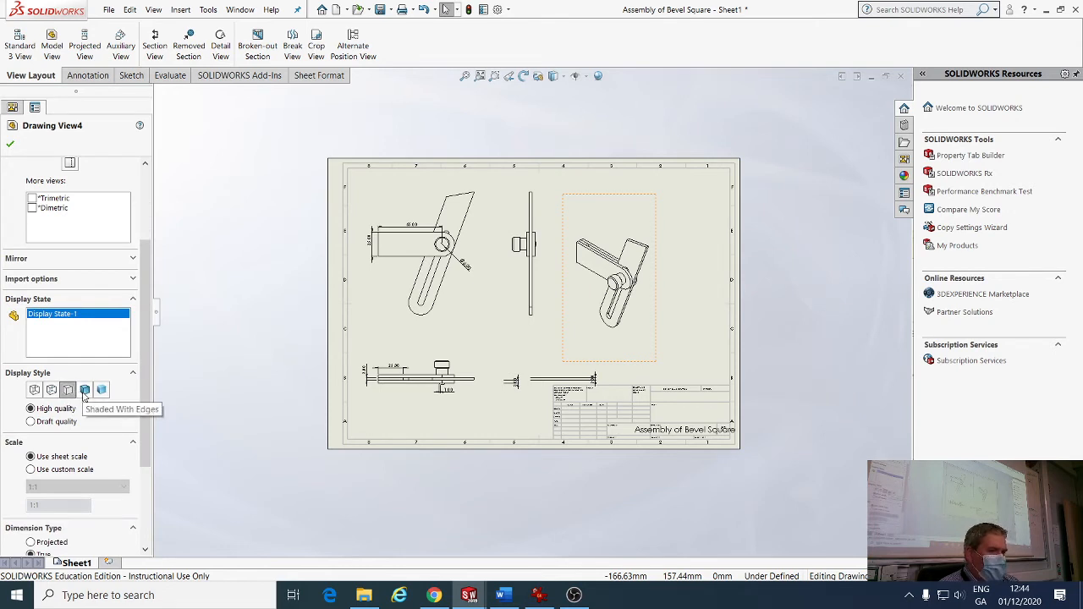
left_click(84, 392)
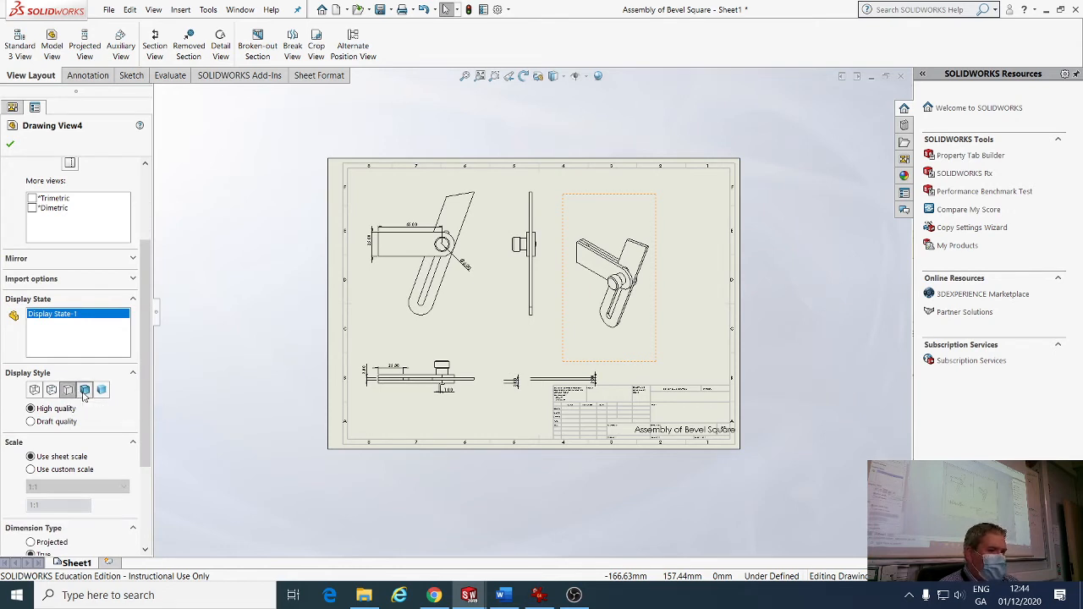
left_click(11, 145)
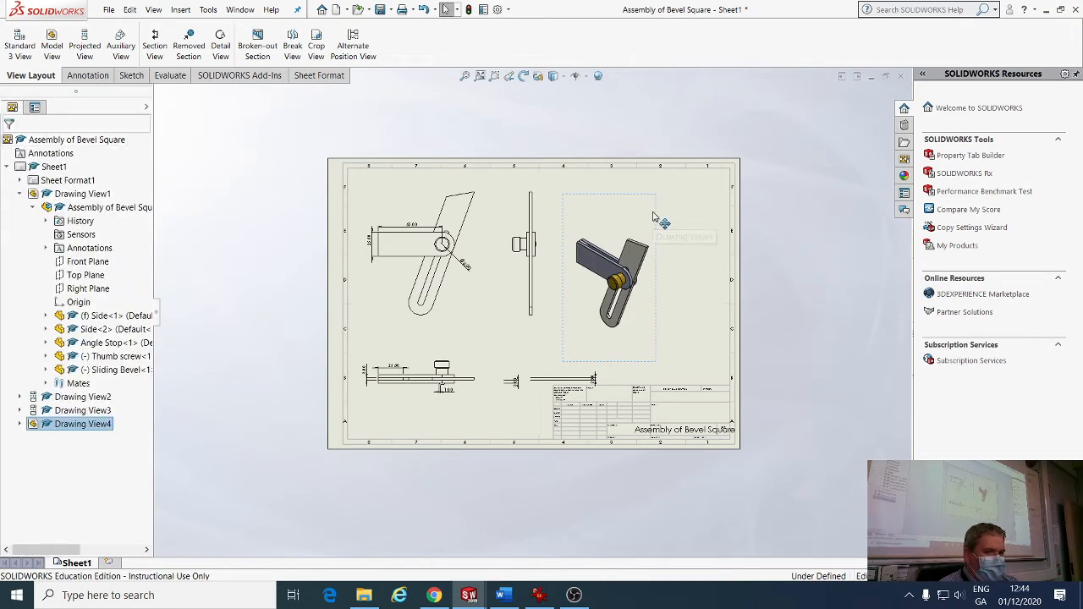
left_click_drag(652, 217, 633, 220)
Nudge the side view left and save the drawing as 'Drawing of Bevel Square'.
left_click(524, 201)
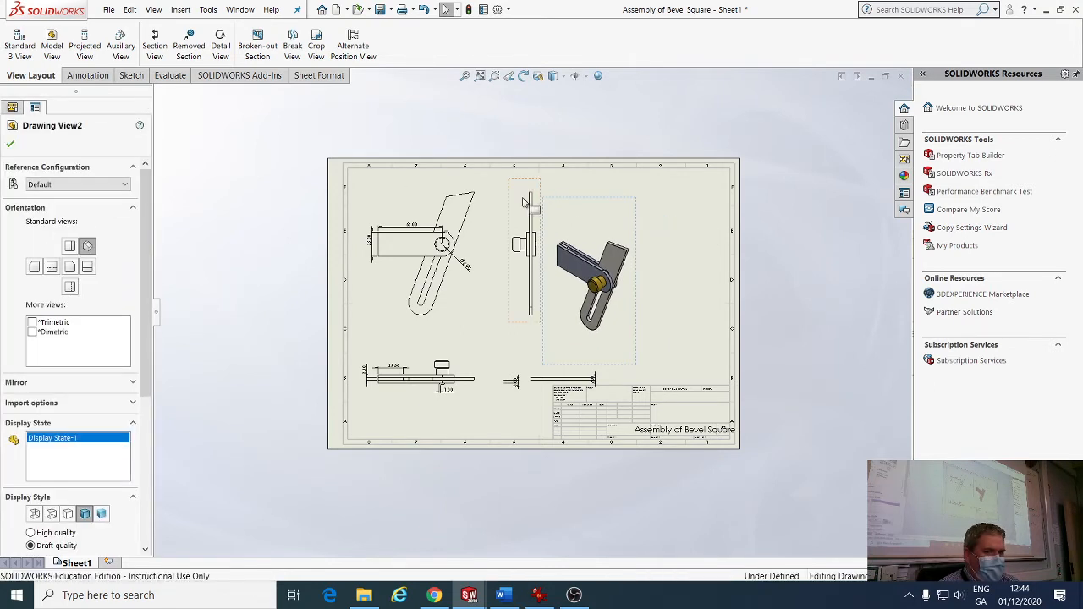
left_click_drag(519, 185, 503, 185)
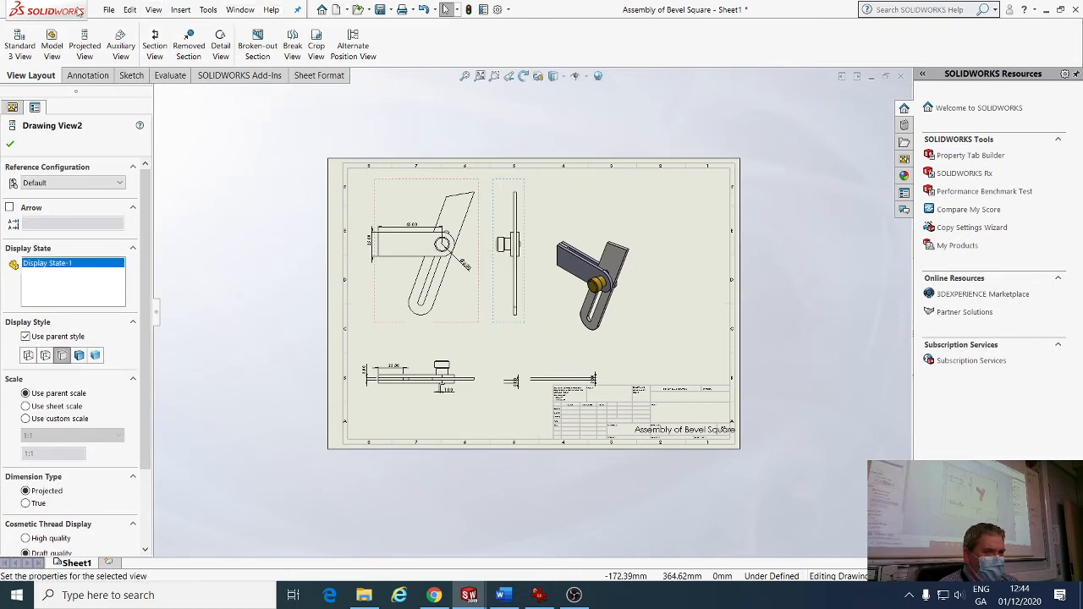
left_click(108, 9)
left_click(127, 106)
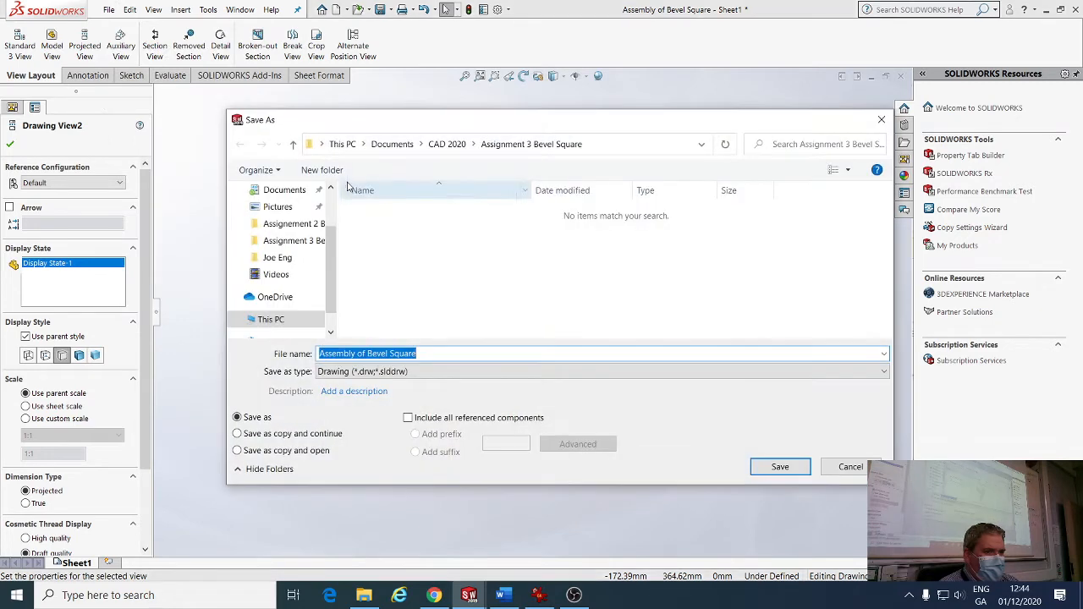
left_click(346, 354)
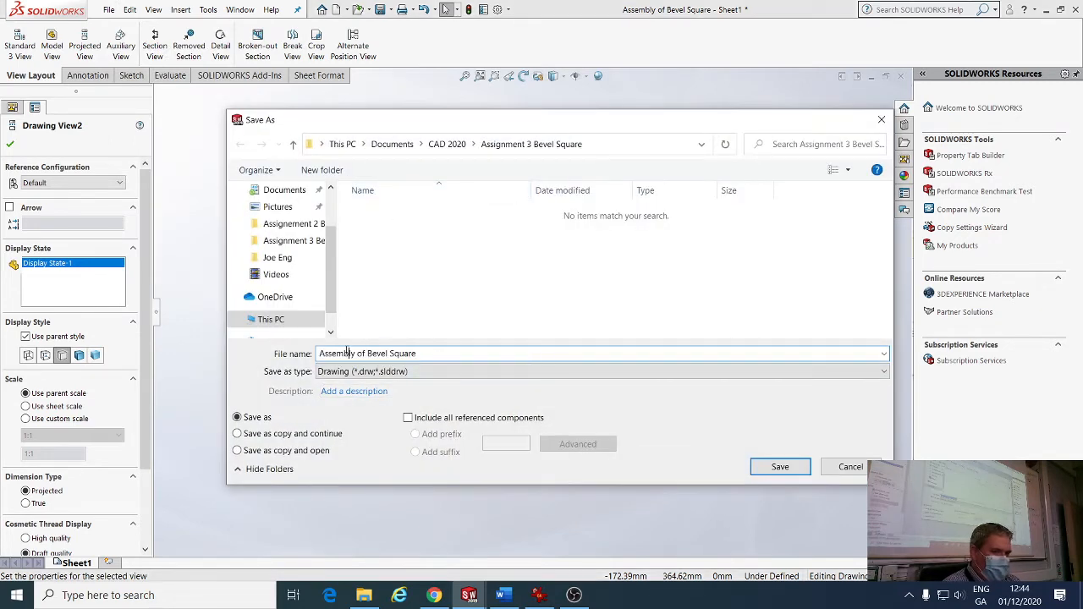
type("Draw")
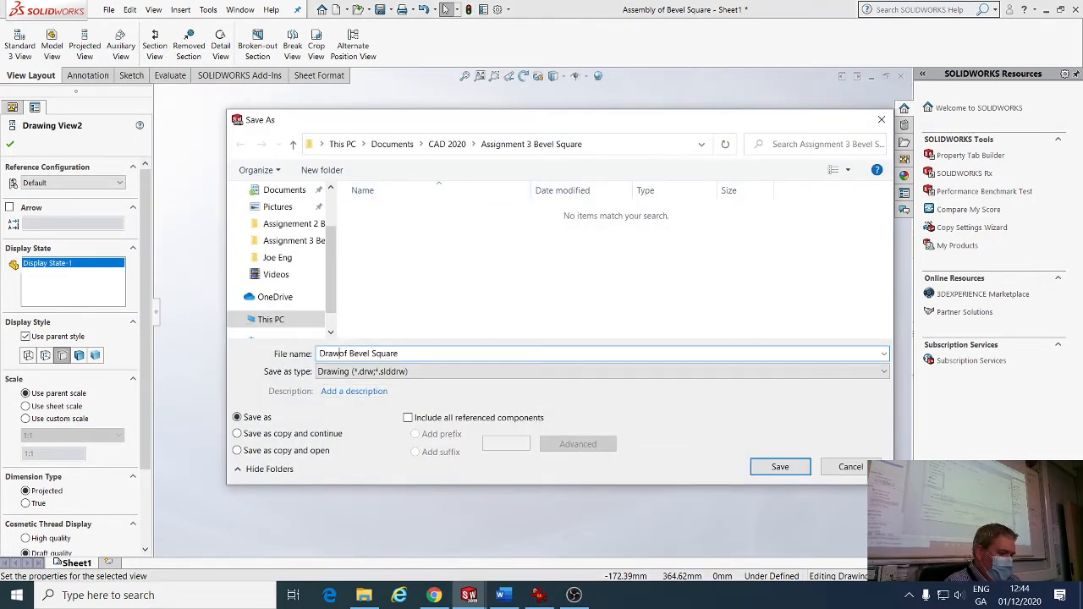
type("ing")
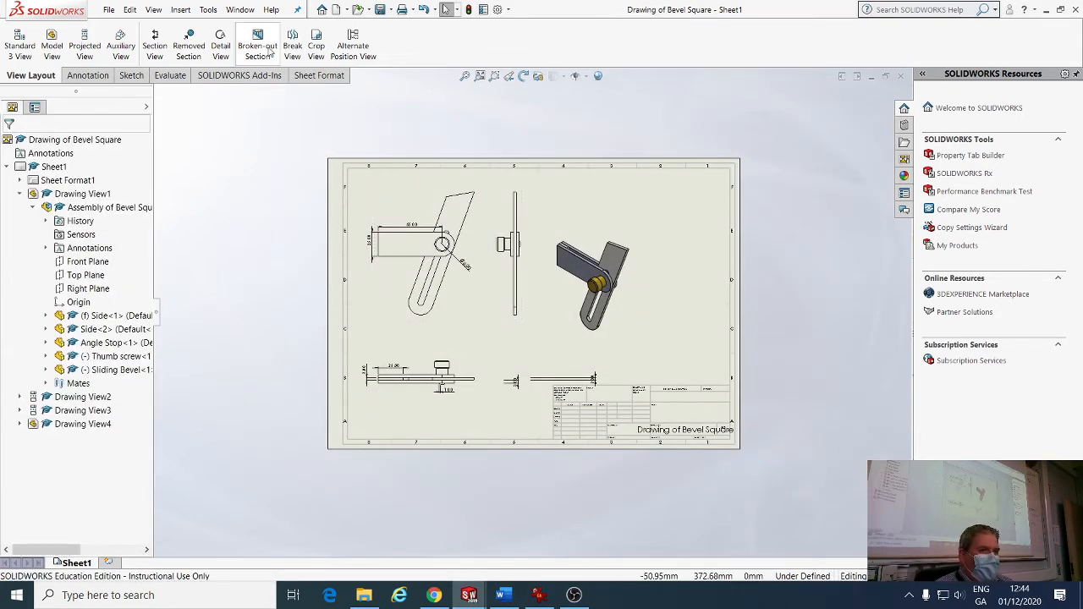
left_click(240, 9)
Switch to the Assembly of Bevel Square window and start an exploded view.
left_click(265, 119)
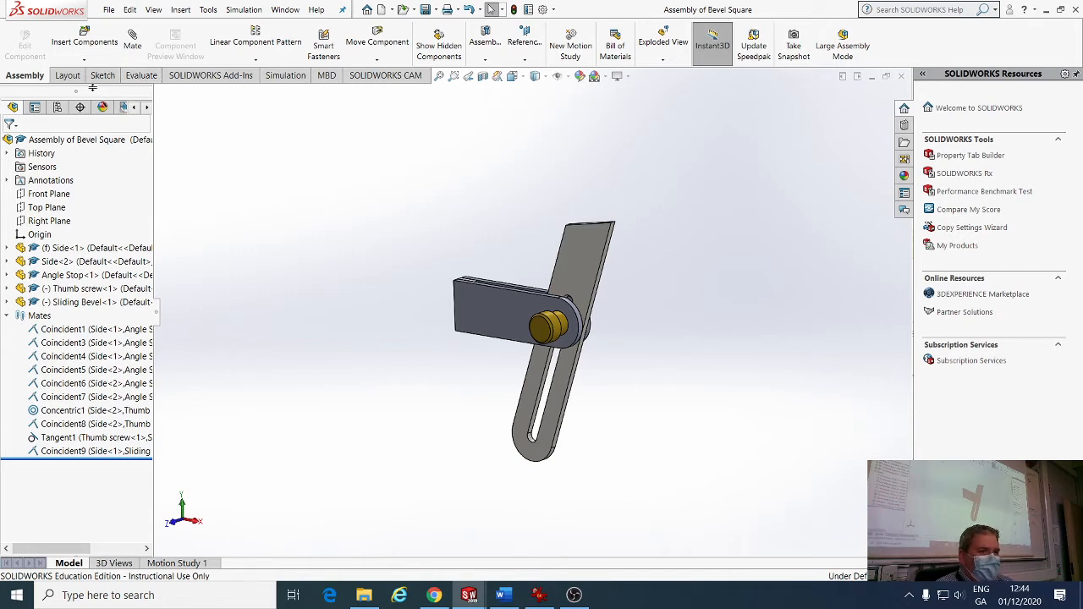
left_click(68, 75)
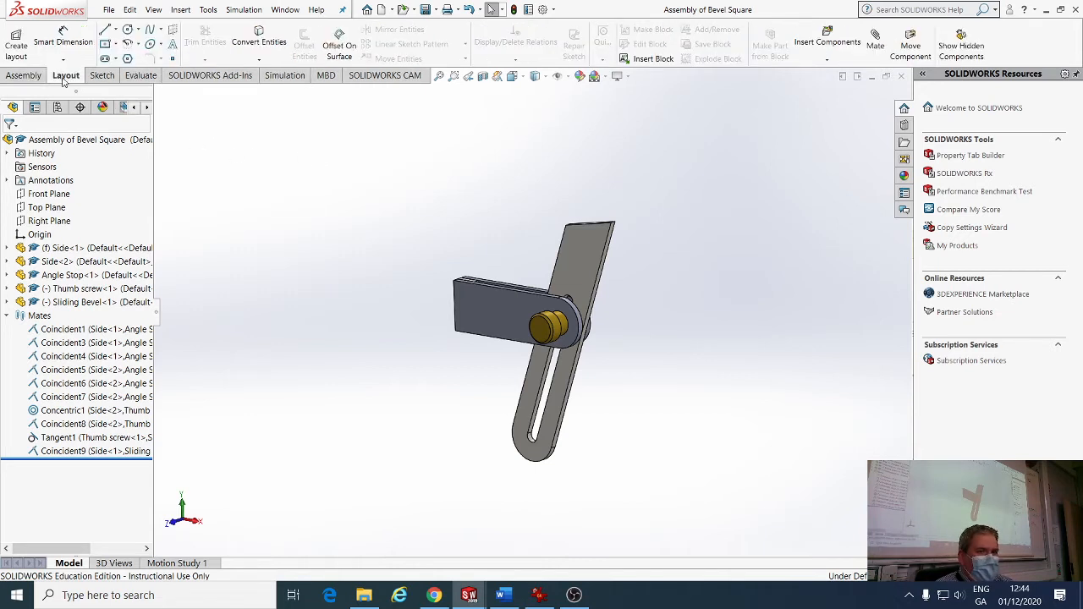
left_click(25, 75)
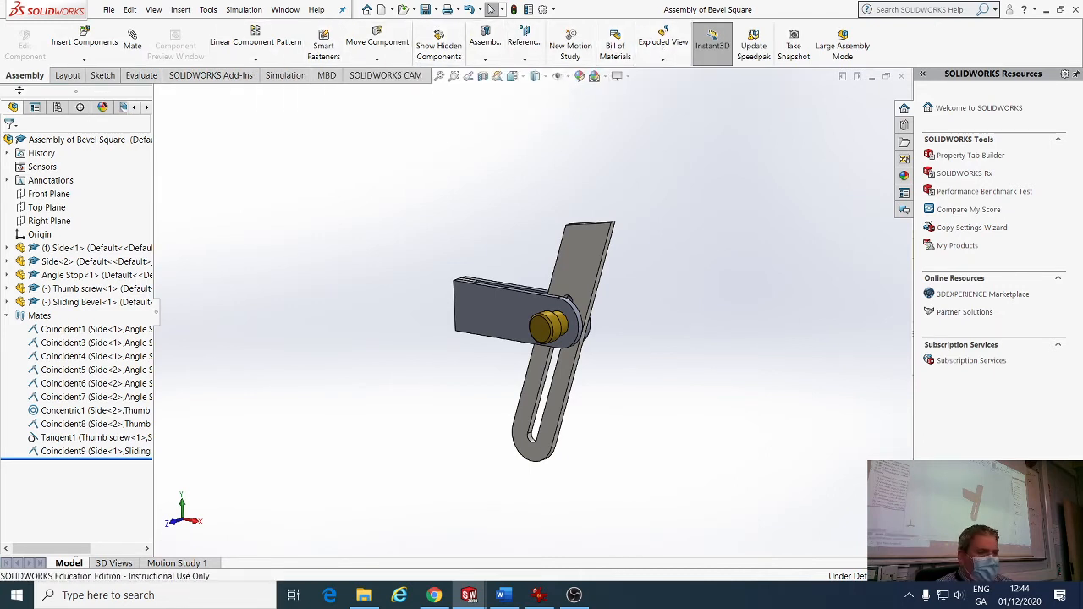
left_click(676, 39)
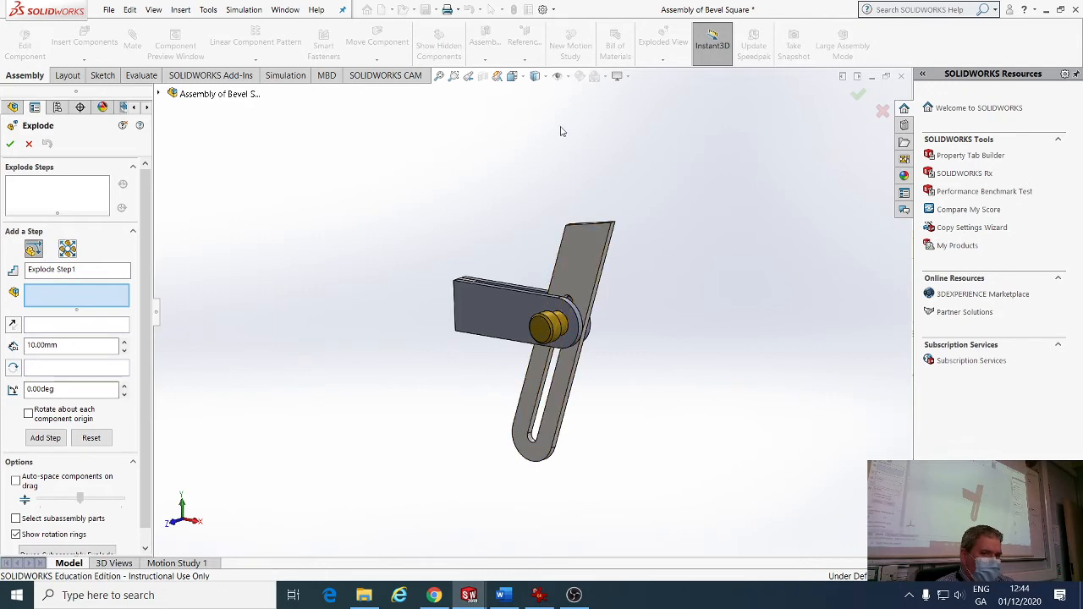
Switch to the isometric view and explode the thumb screw along Z as the first step.
left_click(512, 77)
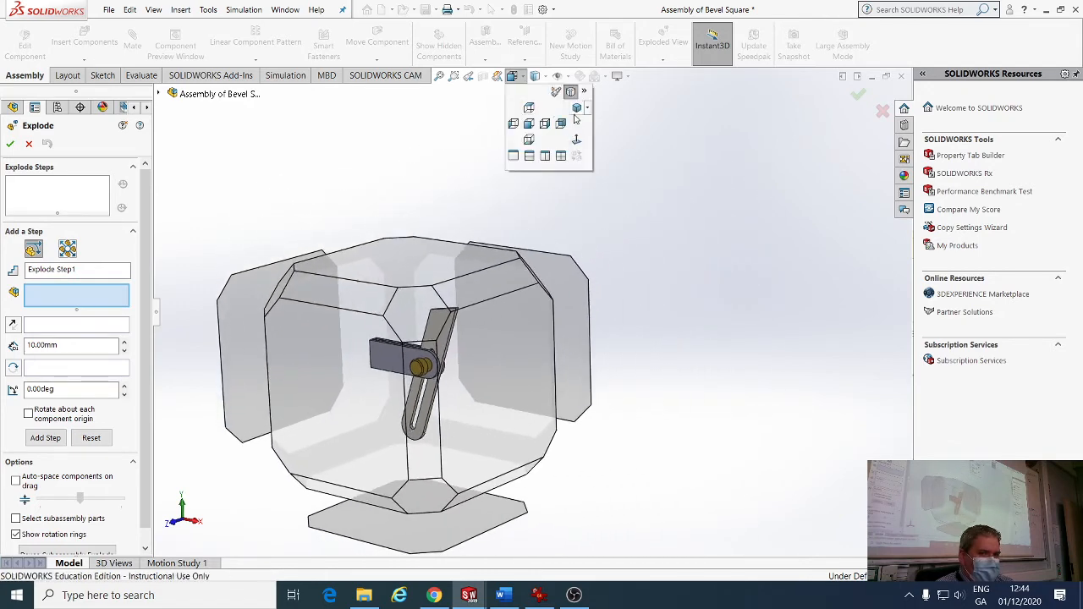
left_click(575, 115)
scroll(593, 283, "up", 2)
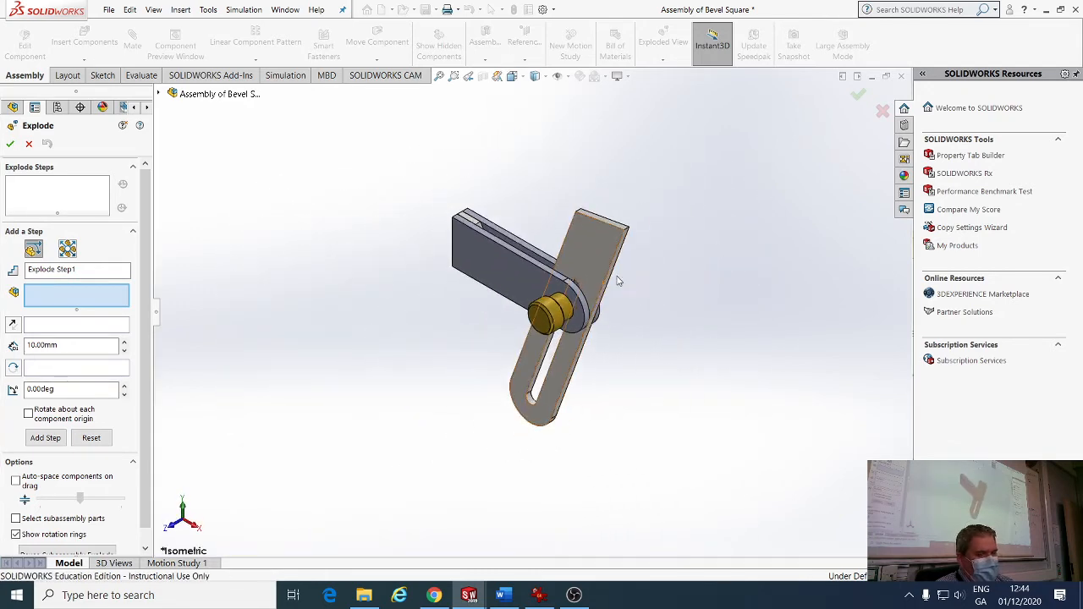
left_click(548, 313)
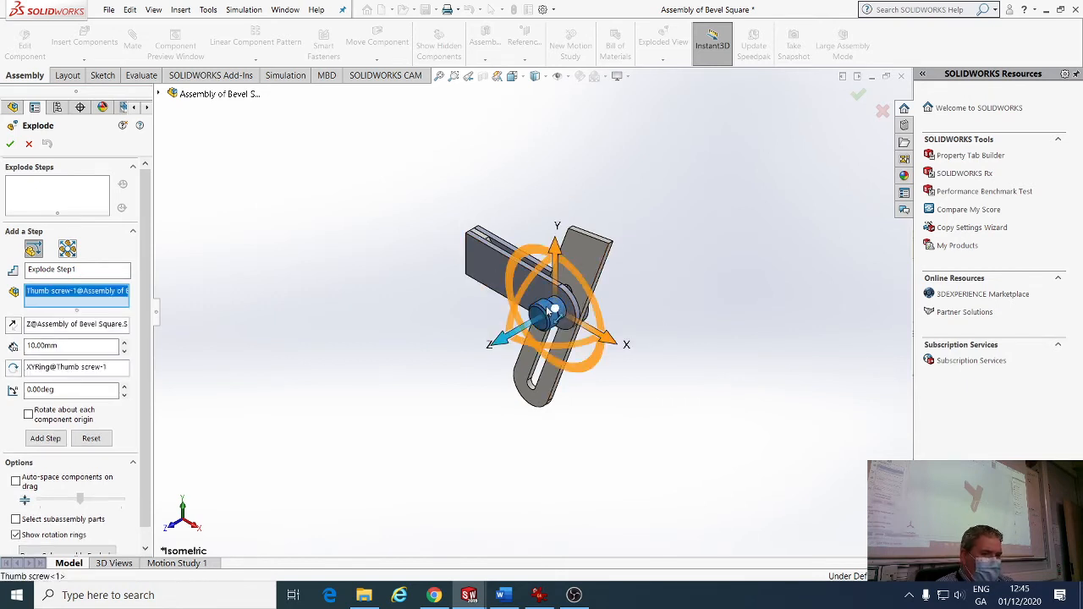
left_click(497, 338)
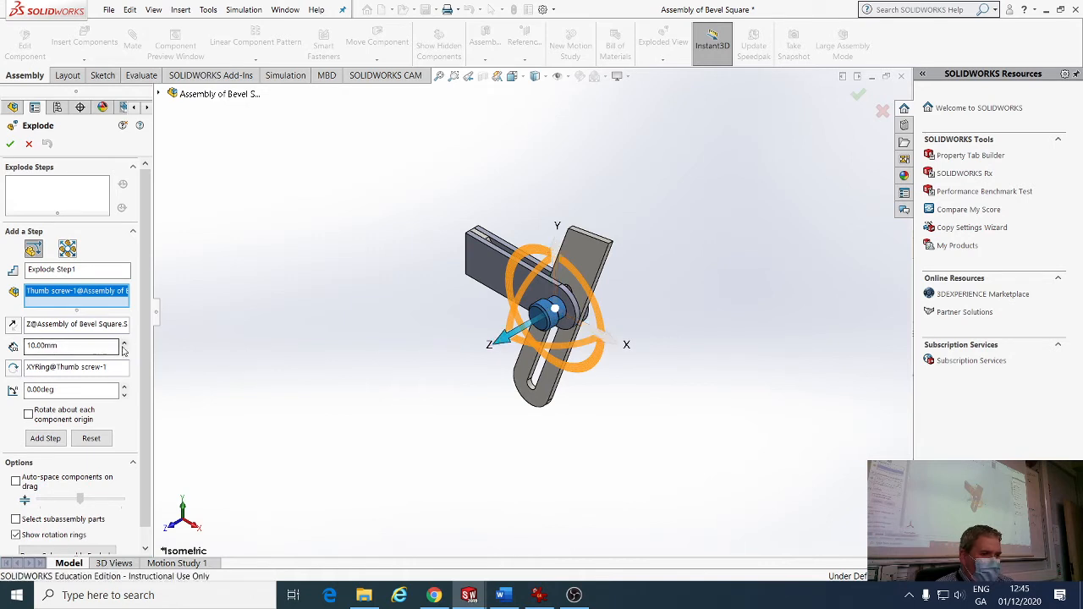
left_click(48, 439)
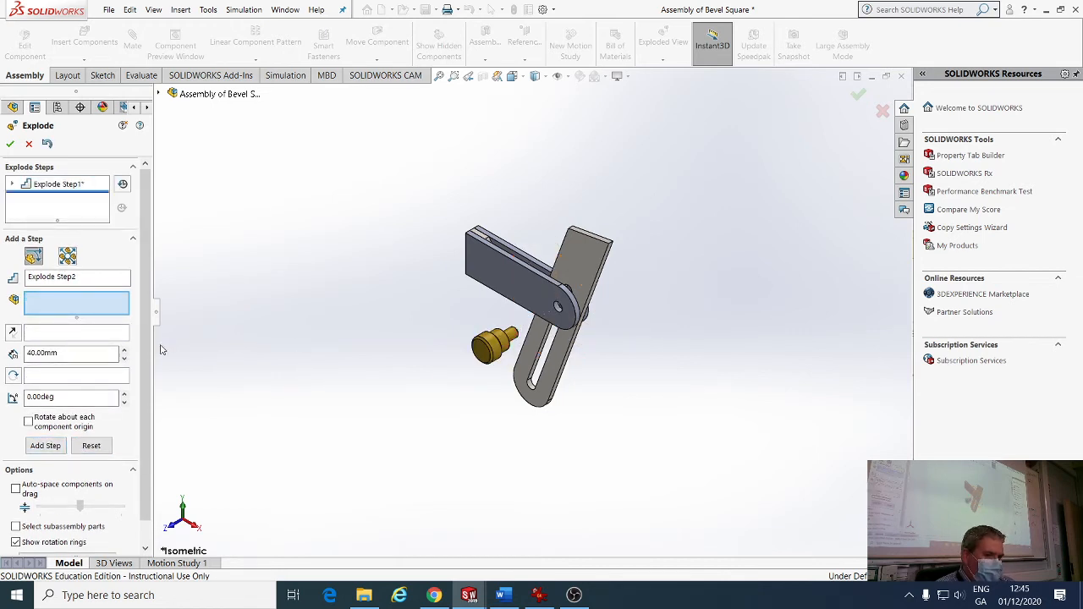
Add another explode step pushing the thumb screw further out.
left_click(45, 445)
left_click(628, 295)
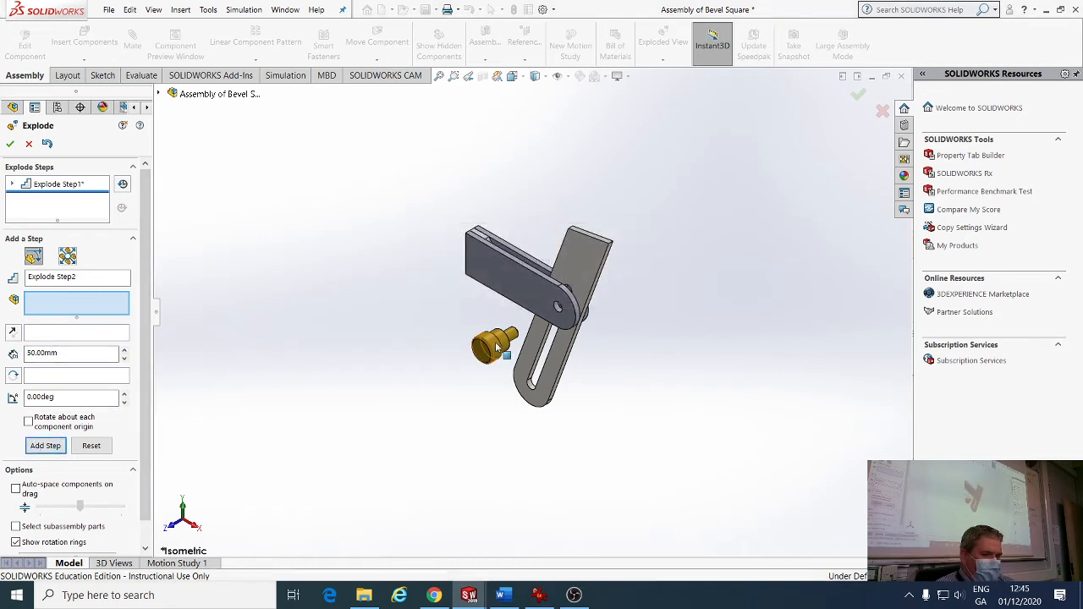
left_click(498, 343)
left_click(45, 445)
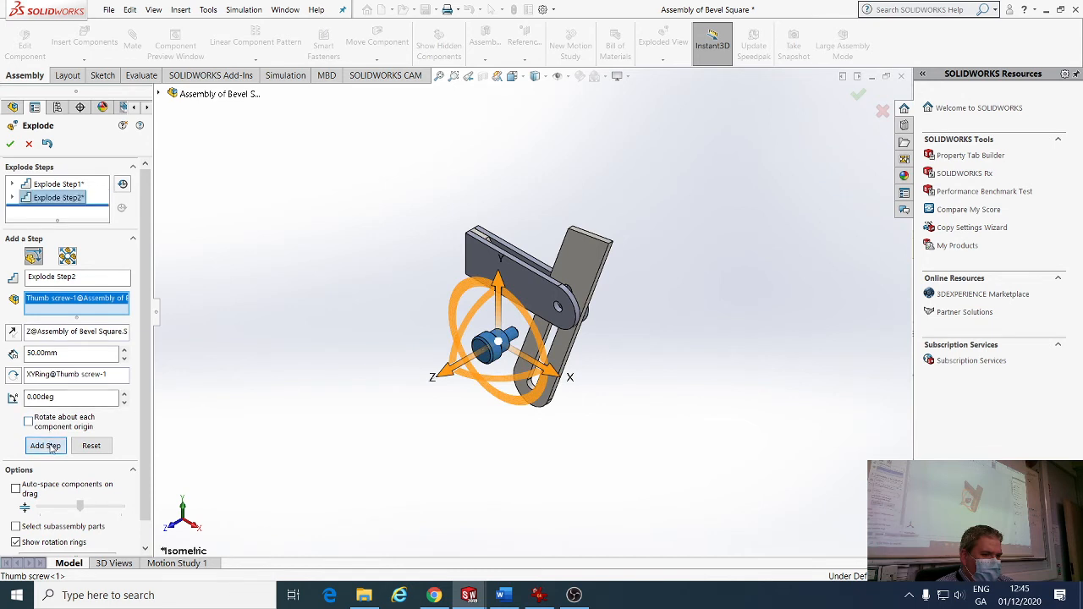
Add explode steps moving the Side-2 bar and the Side-1 plate away from the bracket.
left_click(502, 292)
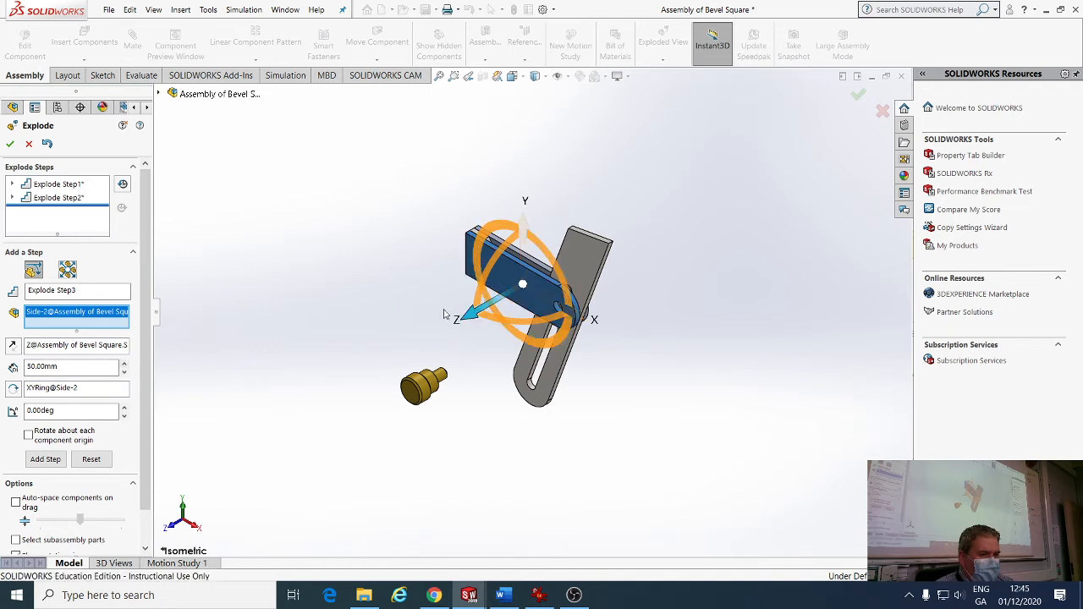
left_click(56, 462)
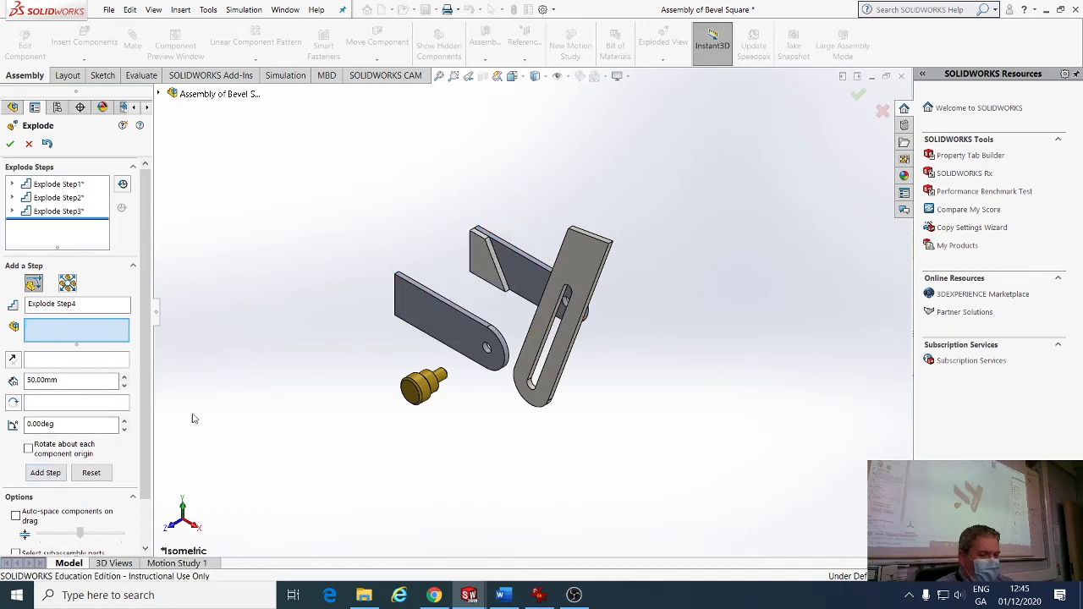
left_click(512, 269)
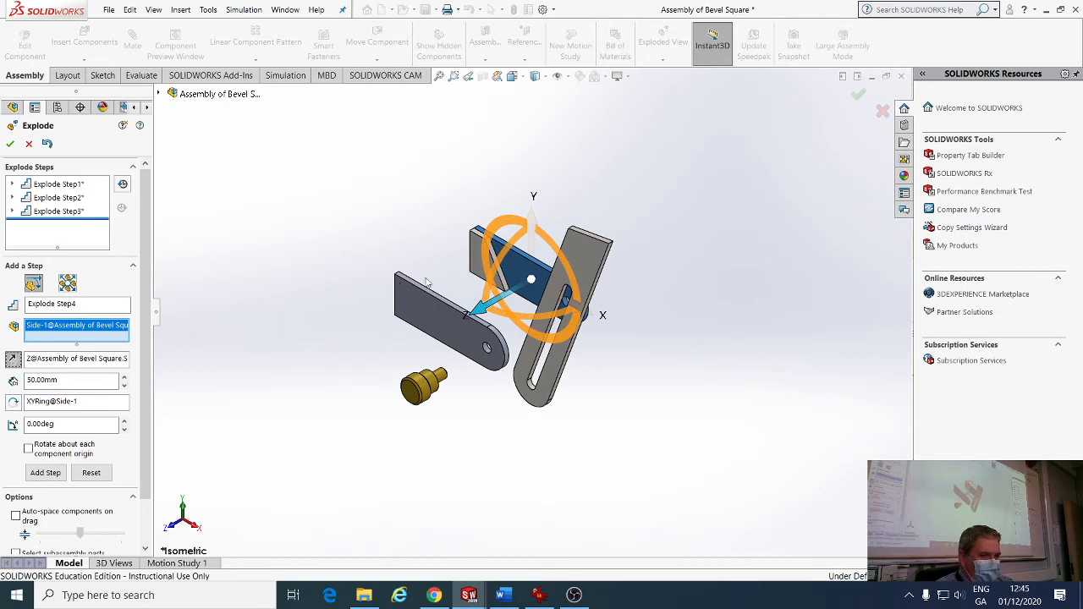
left_click(46, 473)
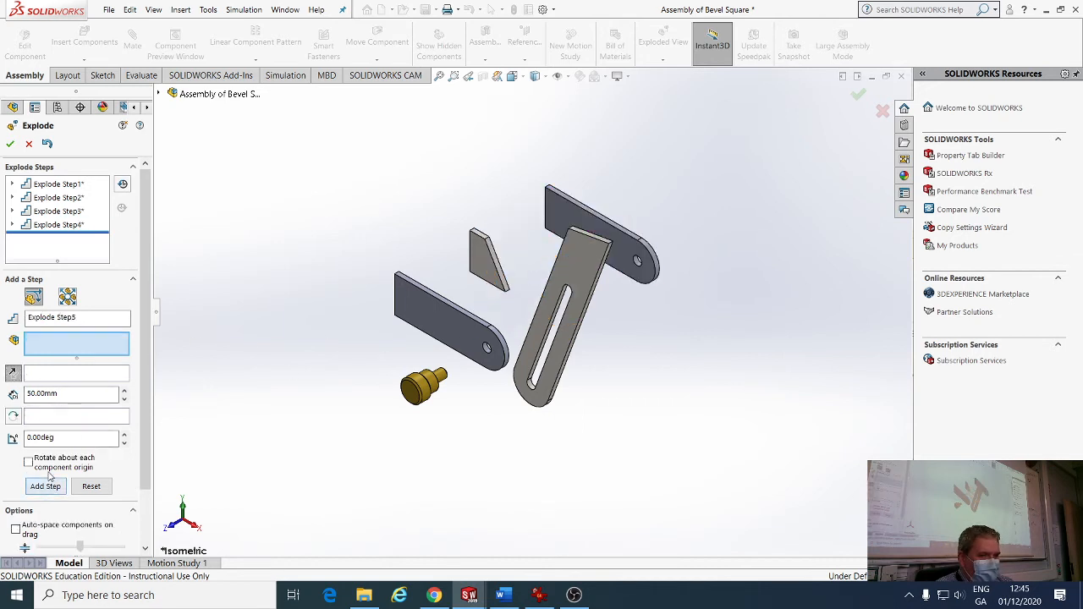
Explode the Sliding Bevel along X and increase its distance.
left_click(565, 270)
left_click(600, 346)
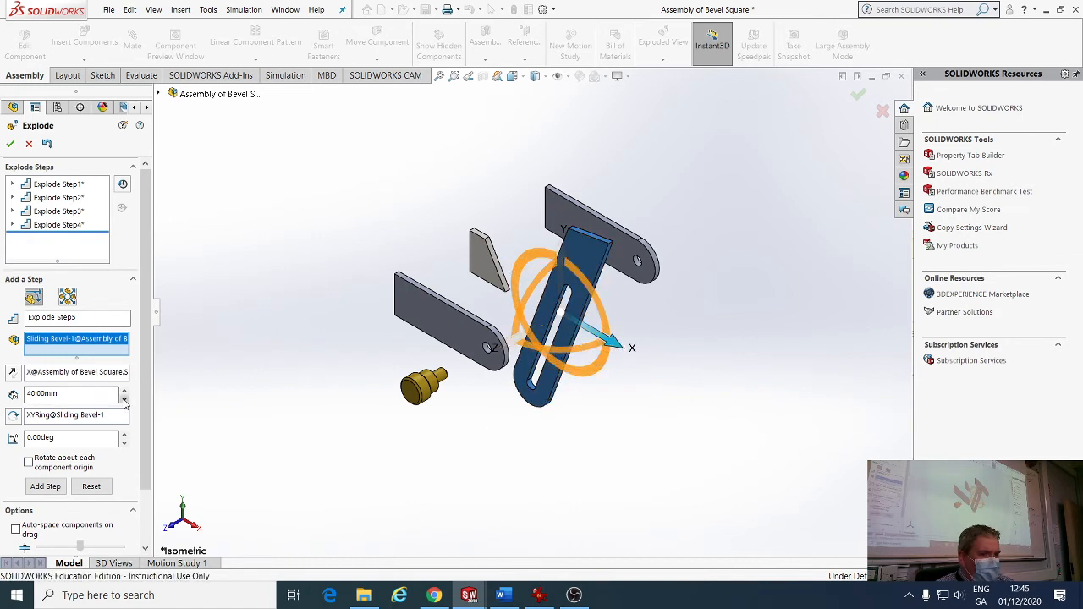
left_click(45, 486)
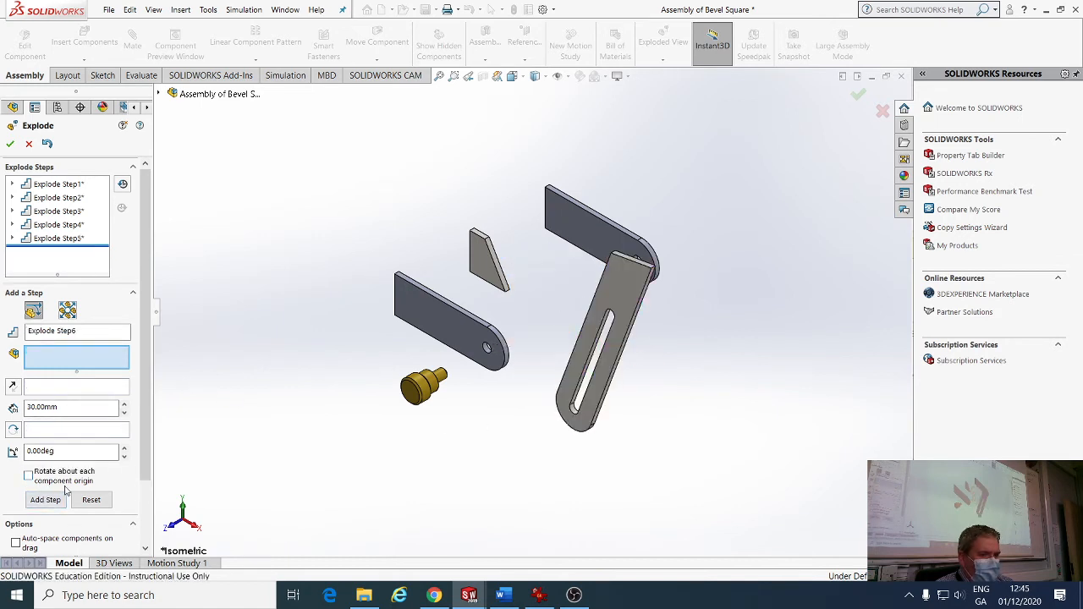
left_click(125, 404)
left_click(125, 405)
Add a final step moving the Sliding Bevel 70 mm along X, then accept the exploded view.
left_click(46, 500)
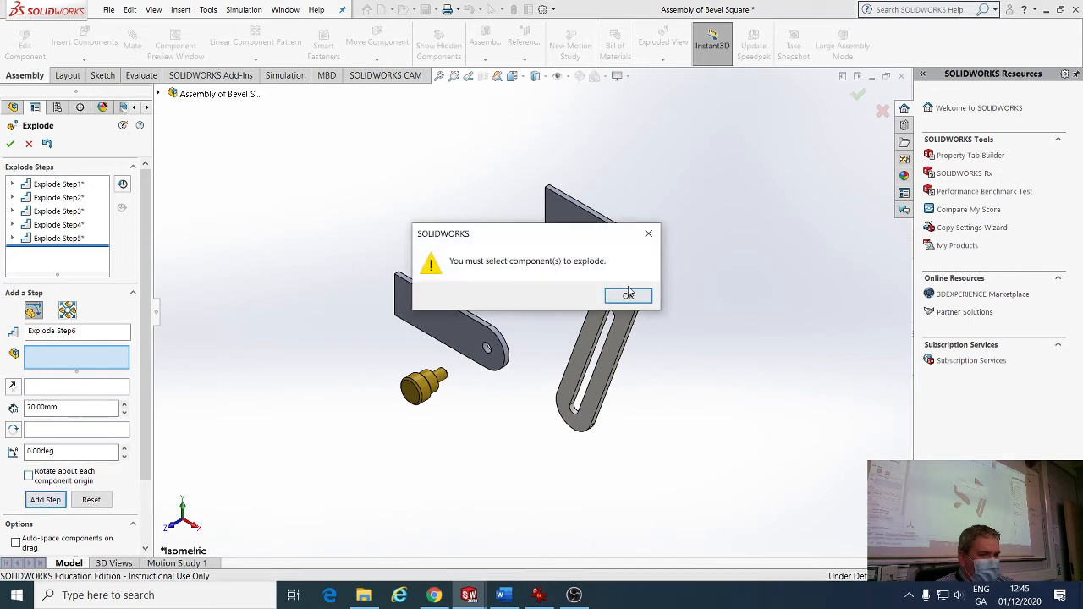
left_click(629, 295)
left_click(623, 355)
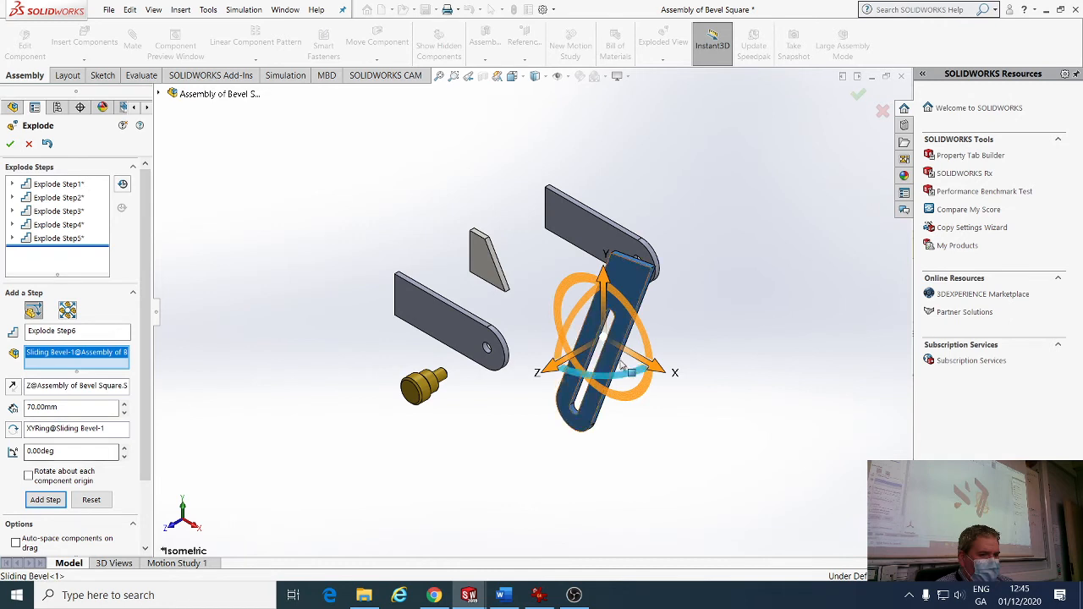
left_click(653, 367)
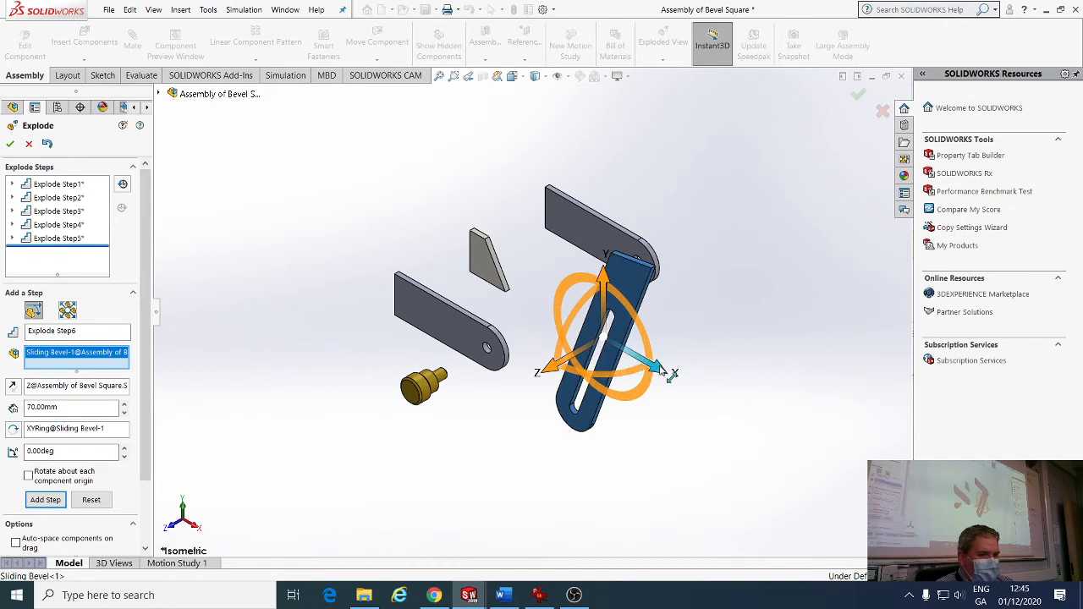
left_click(44, 499)
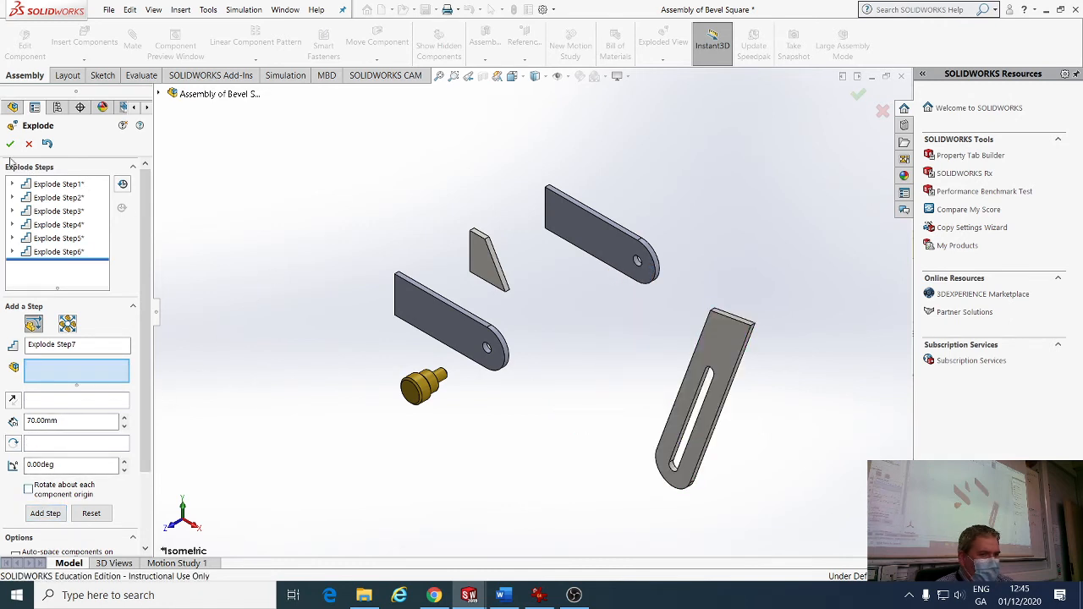
left_click(10, 144)
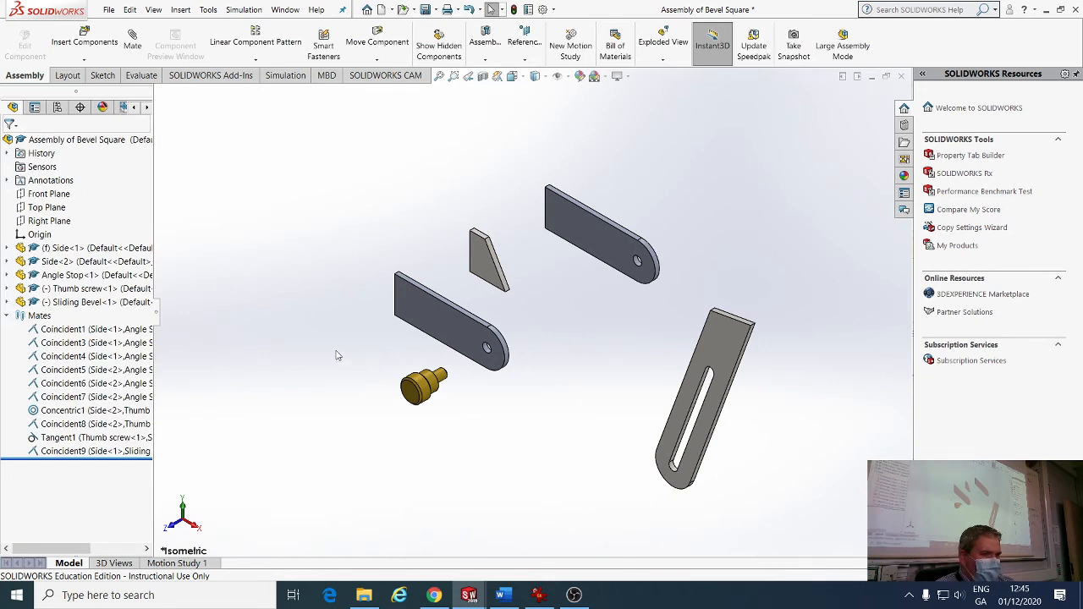
Save the bevel square assembly and fold up its feature tree items.
left_click(425, 9)
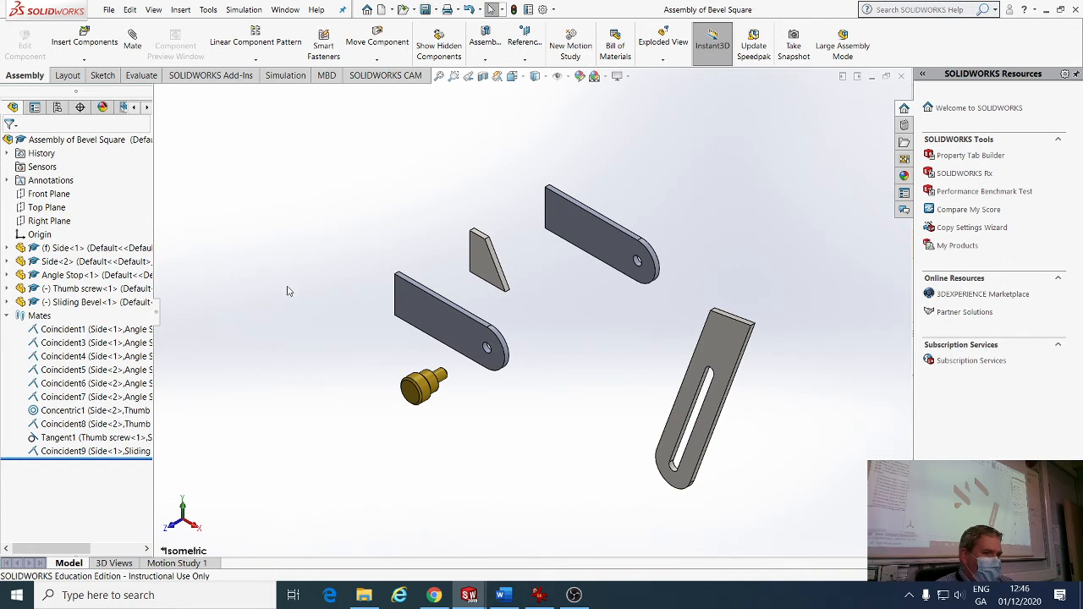
right_click(80, 143)
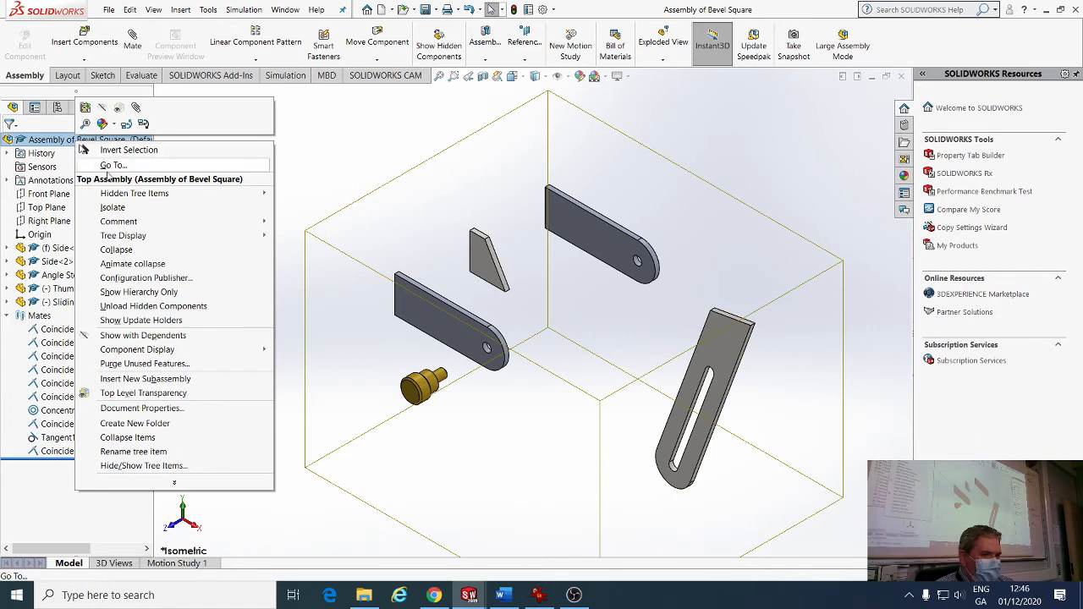
left_click(131, 438)
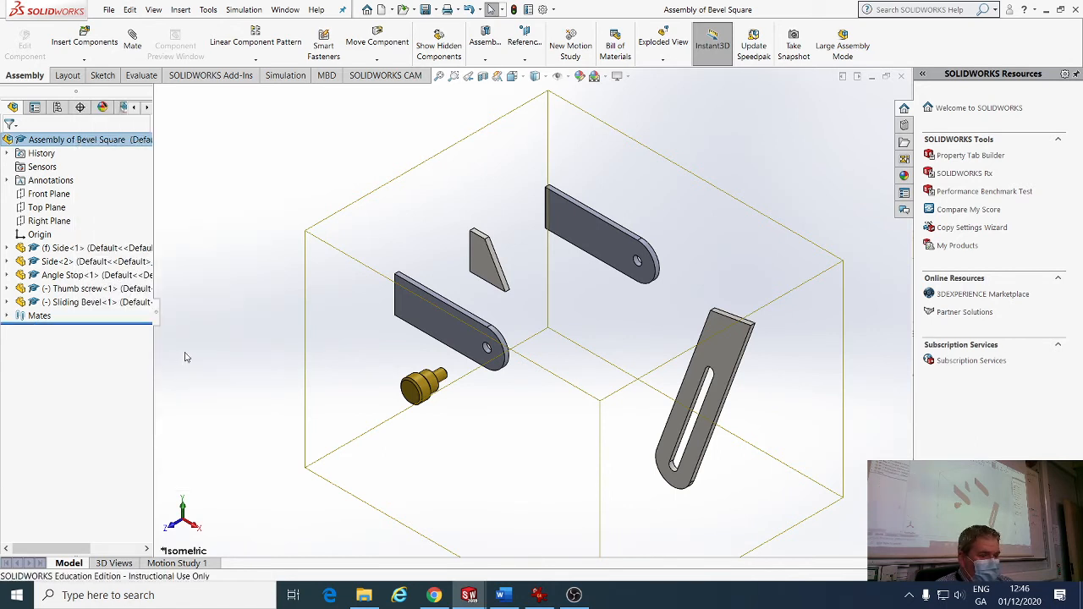
Collapse the exploded assembly back together and return to the Drawing of Bevel Square sheet.
left_click(214, 307)
left_click(85, 142)
right_click(85, 141)
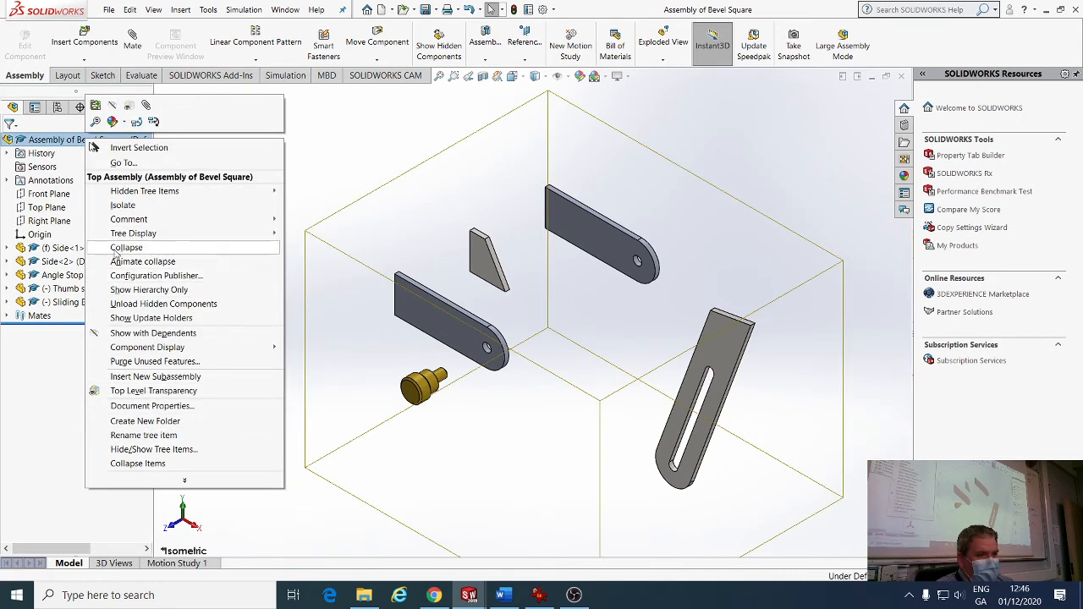
left_click(125, 248)
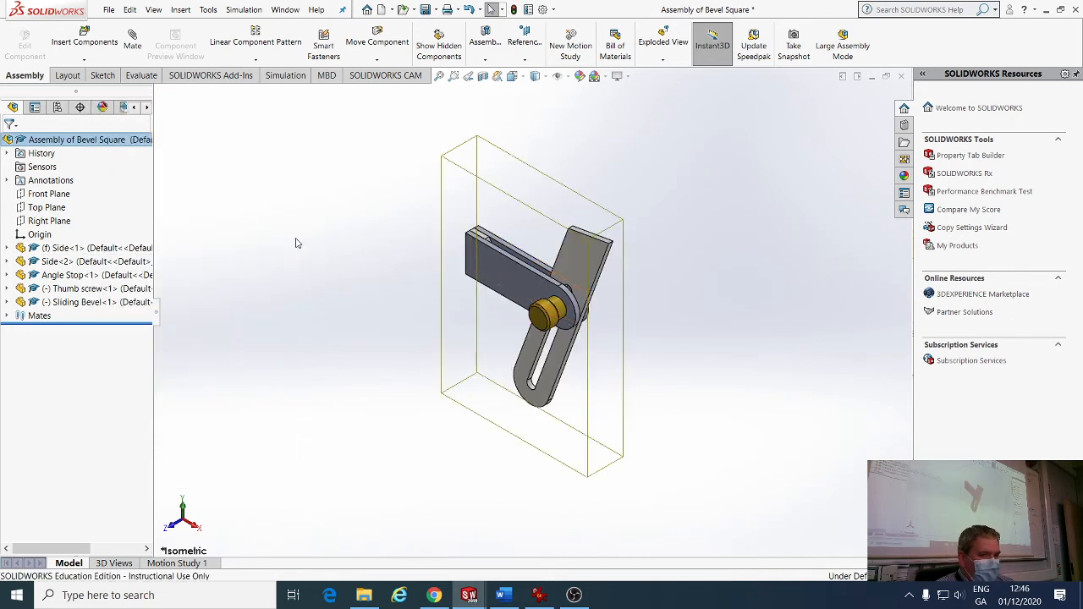
left_click(286, 9)
left_click(302, 149)
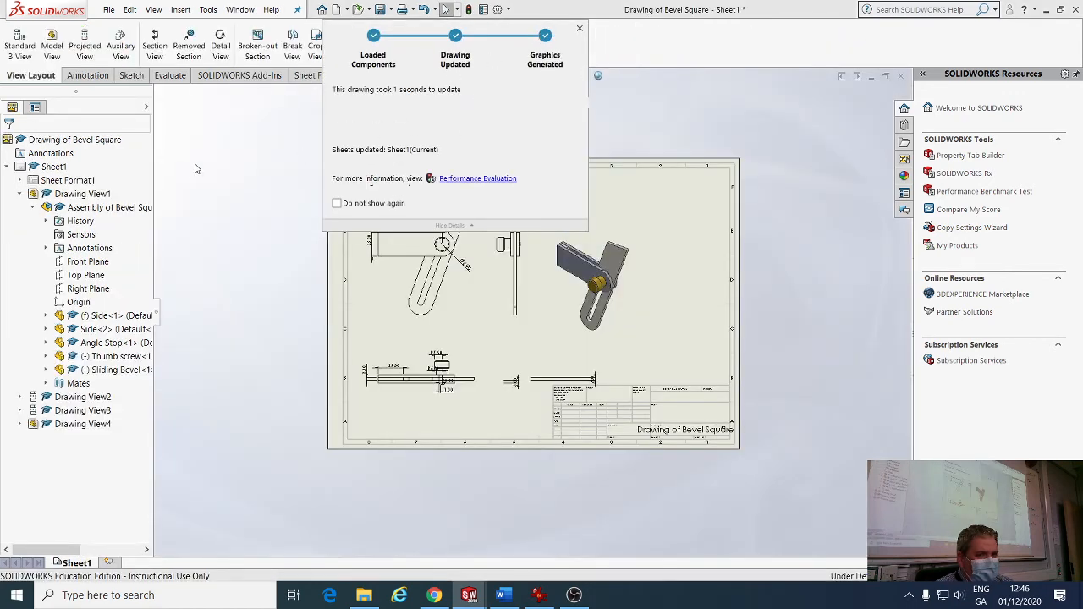
Place an isometric model view of the open bevel square assembly, shown exploded, on the sheet's right side.
left_click(55, 49)
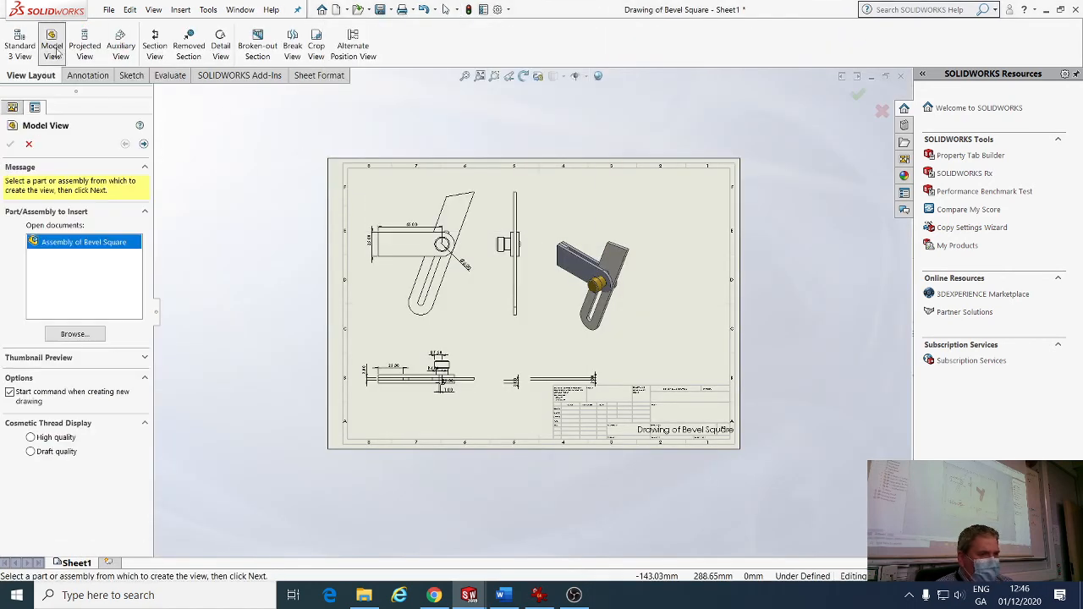
left_click(75, 334)
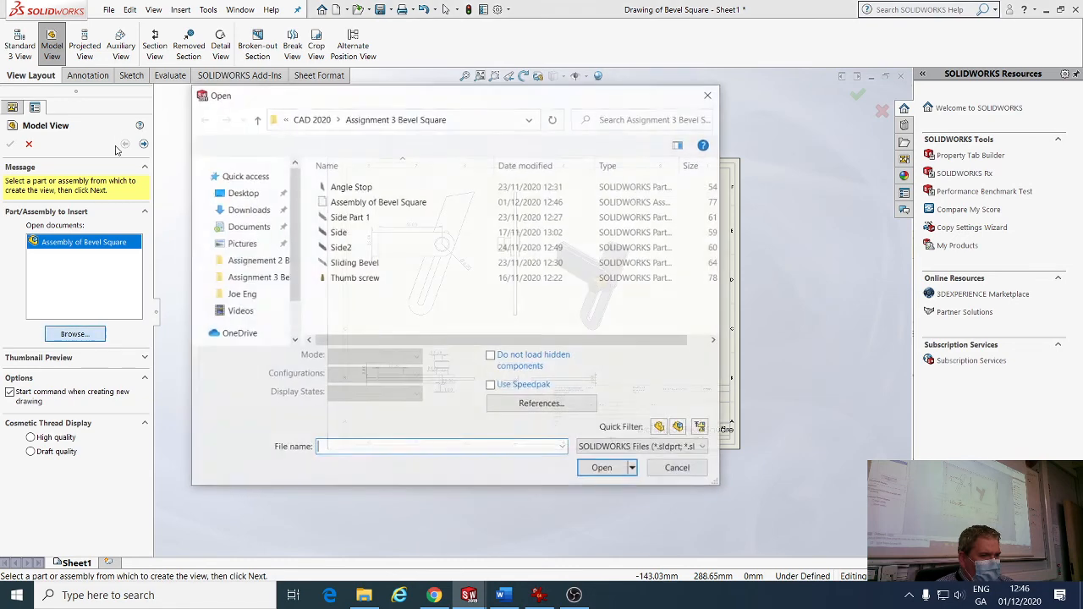
left_click(673, 469)
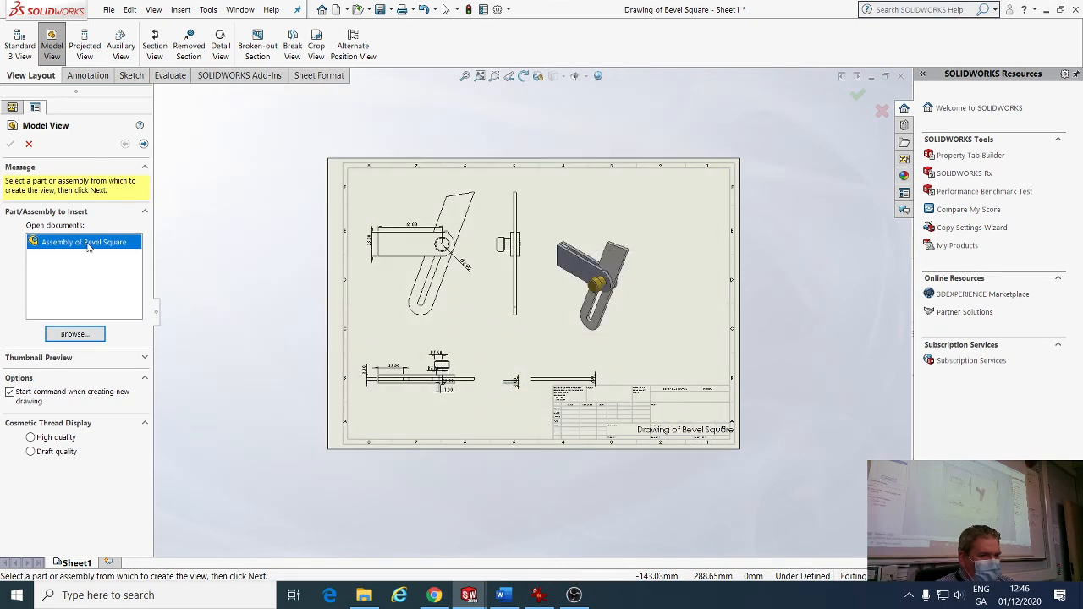
left_click(143, 145)
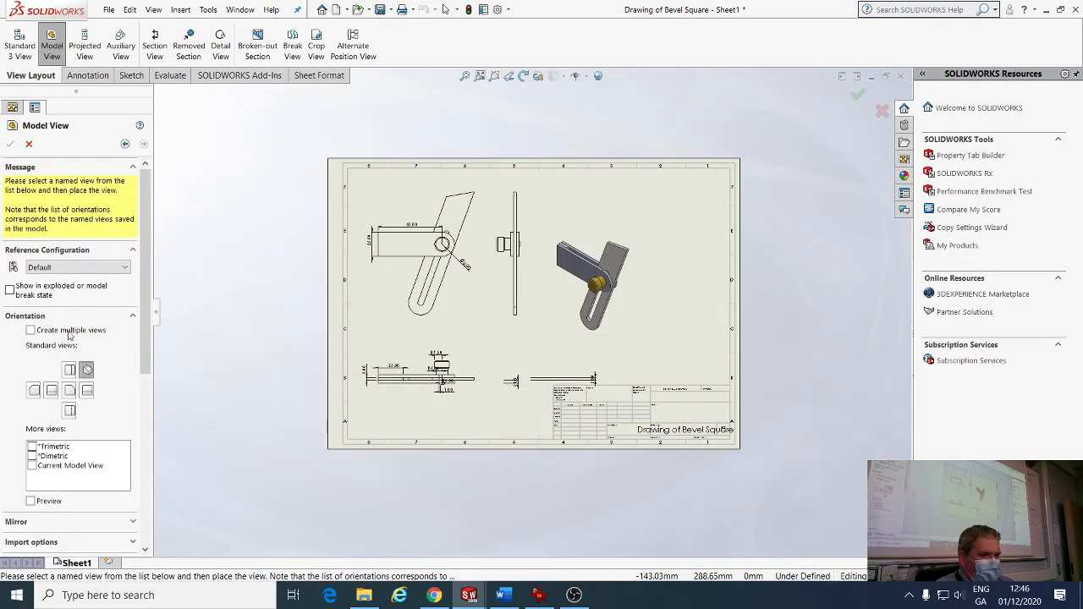
left_click(86, 372)
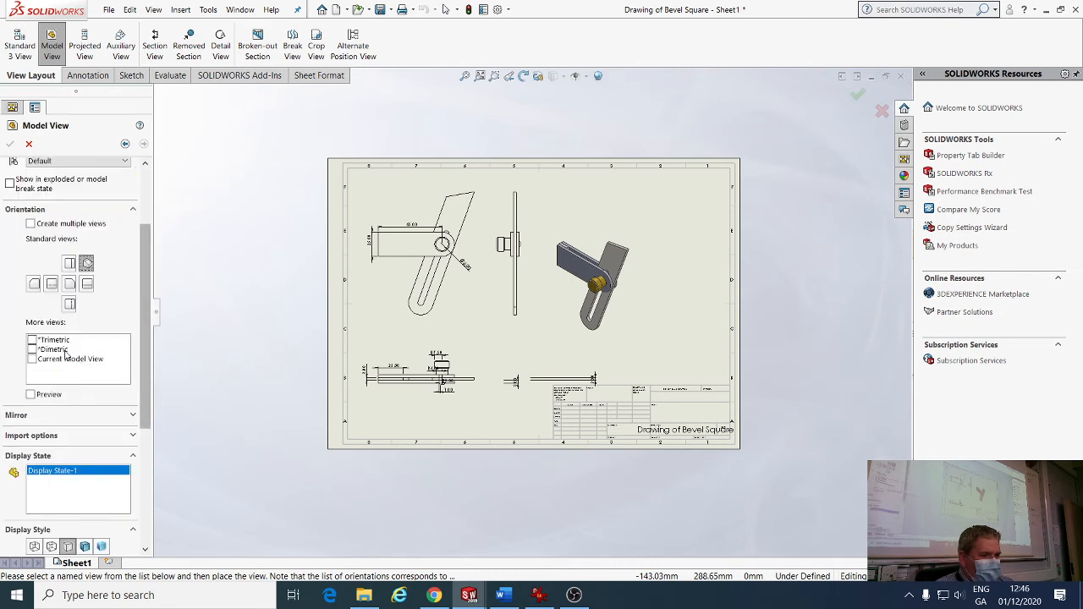
left_click_drag(144, 331, 140, 286)
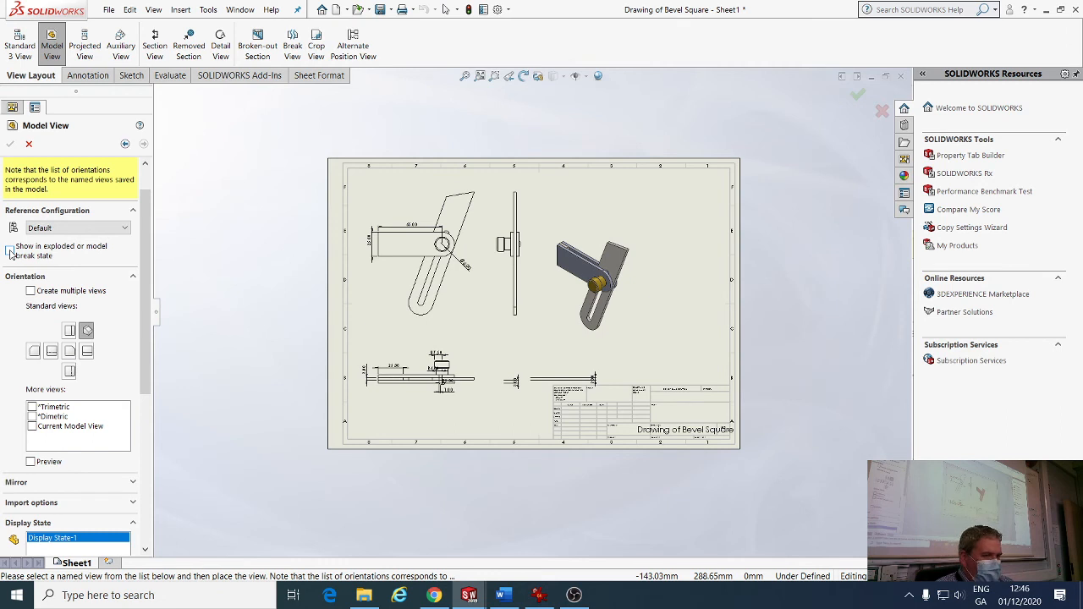
left_click(10, 251)
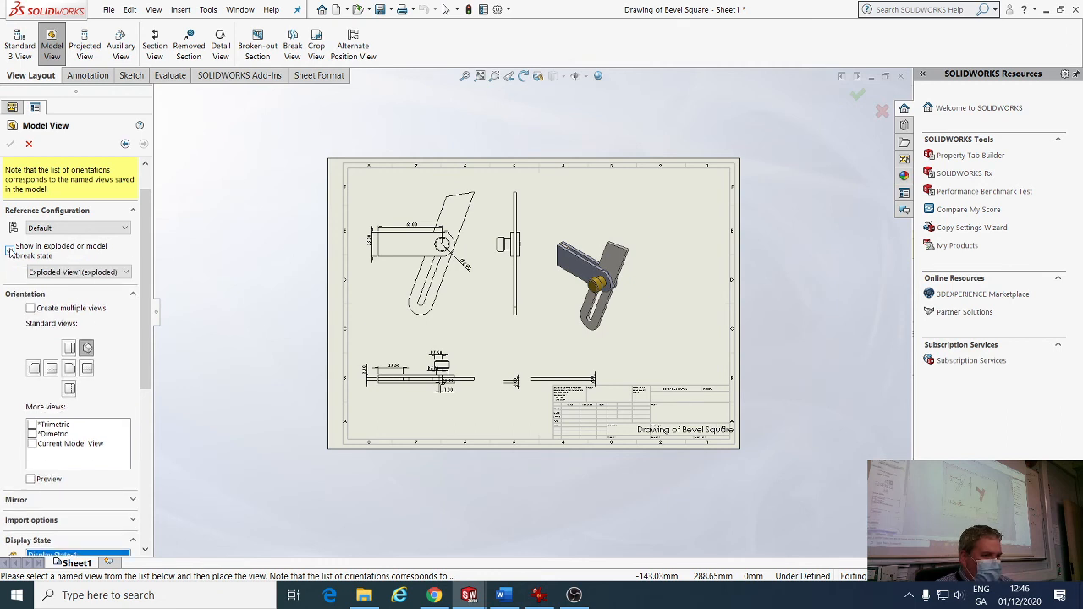
left_click(688, 280)
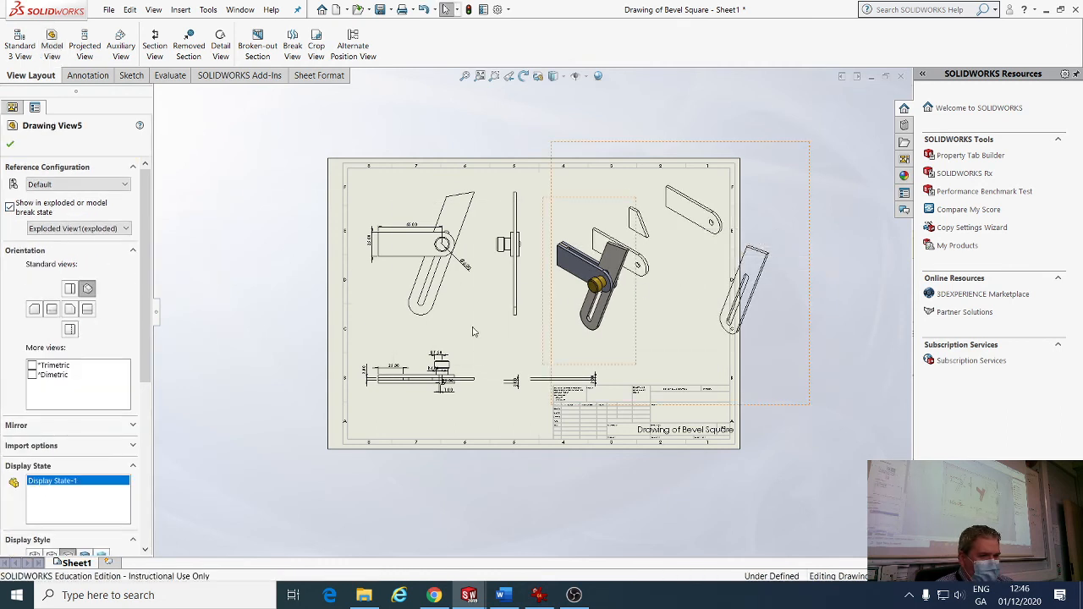
Give the exploded view a custom 1:2 scale.
left_click_drag(143, 304, 143, 423)
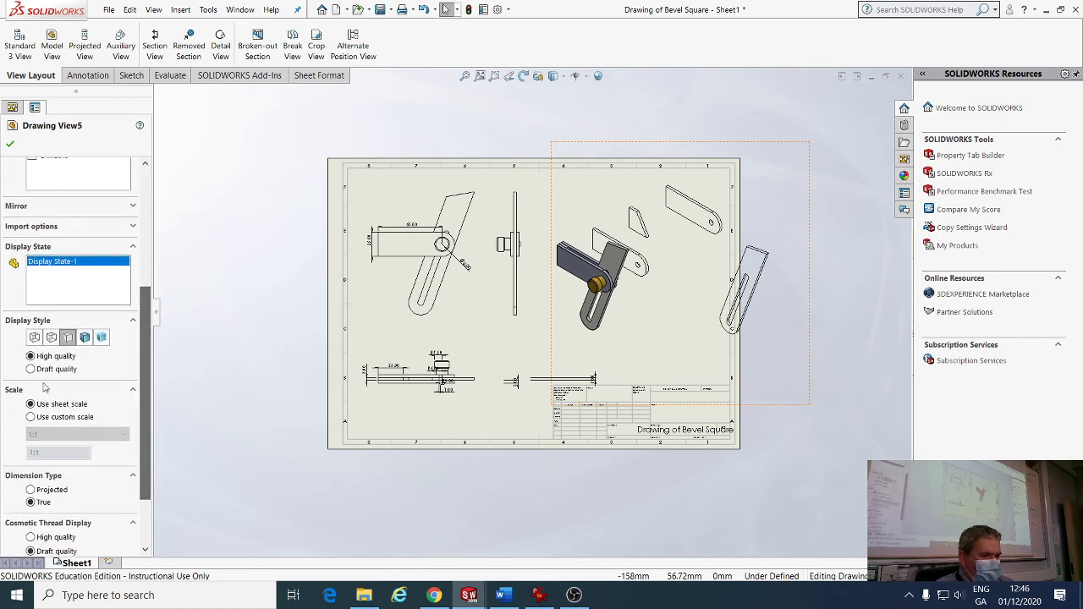
left_click(30, 417)
left_click(51, 434)
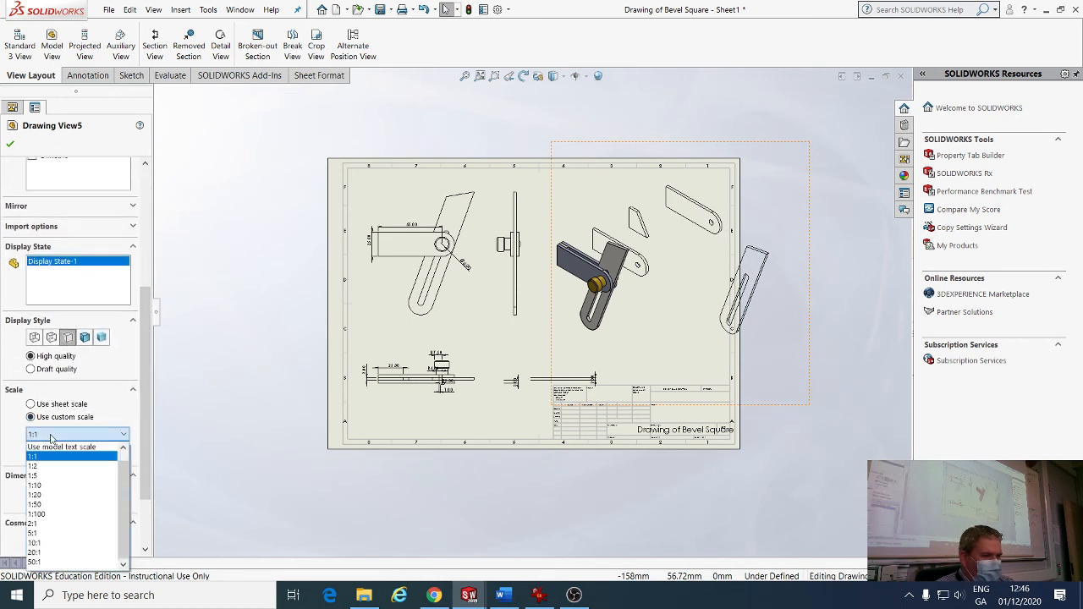
left_click(48, 467)
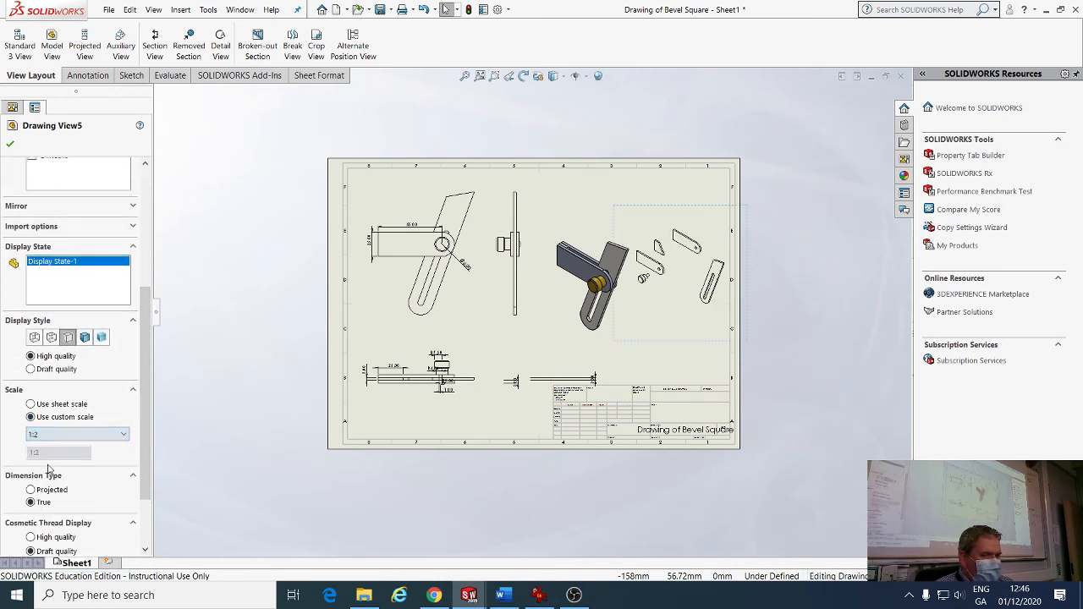
left_click(10, 145)
Shift the shaded isometric view slightly to the left.
left_click_drag(575, 205, 551, 204)
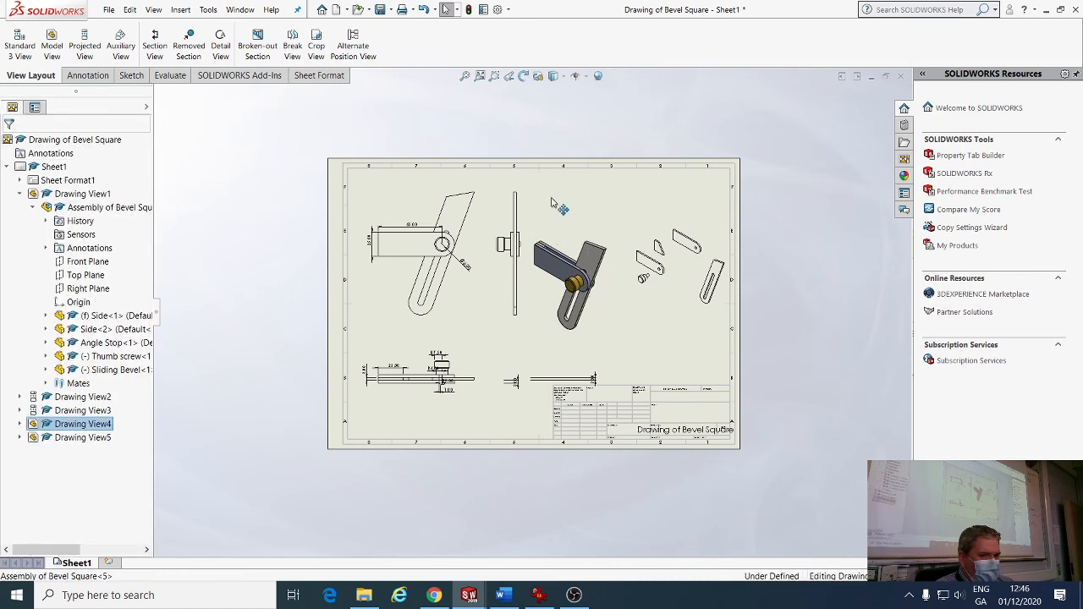
left_click_drag(694, 213, 670, 208)
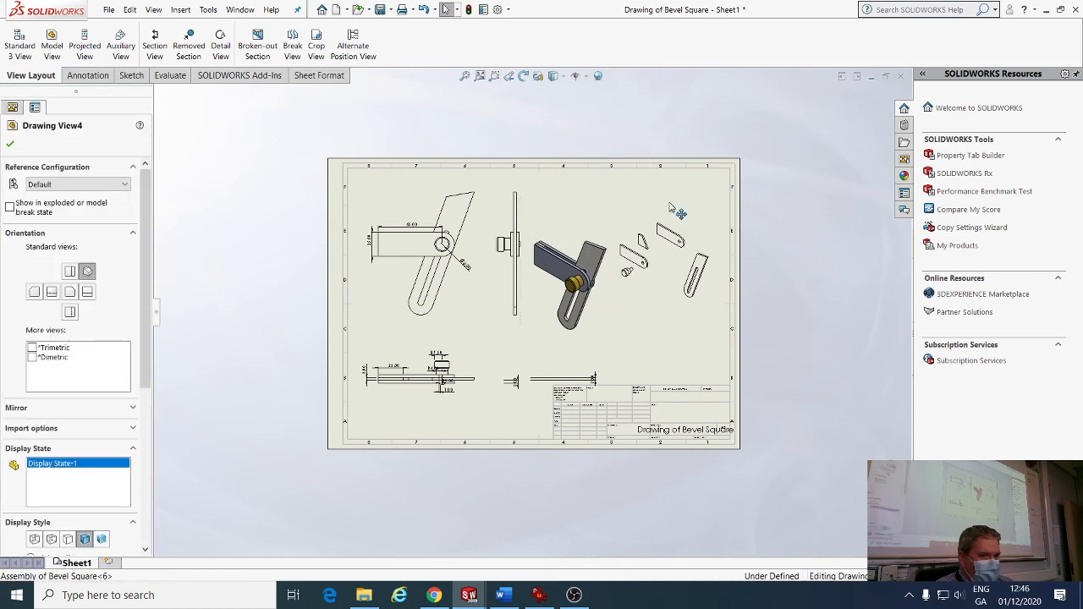
left_click(789, 259)
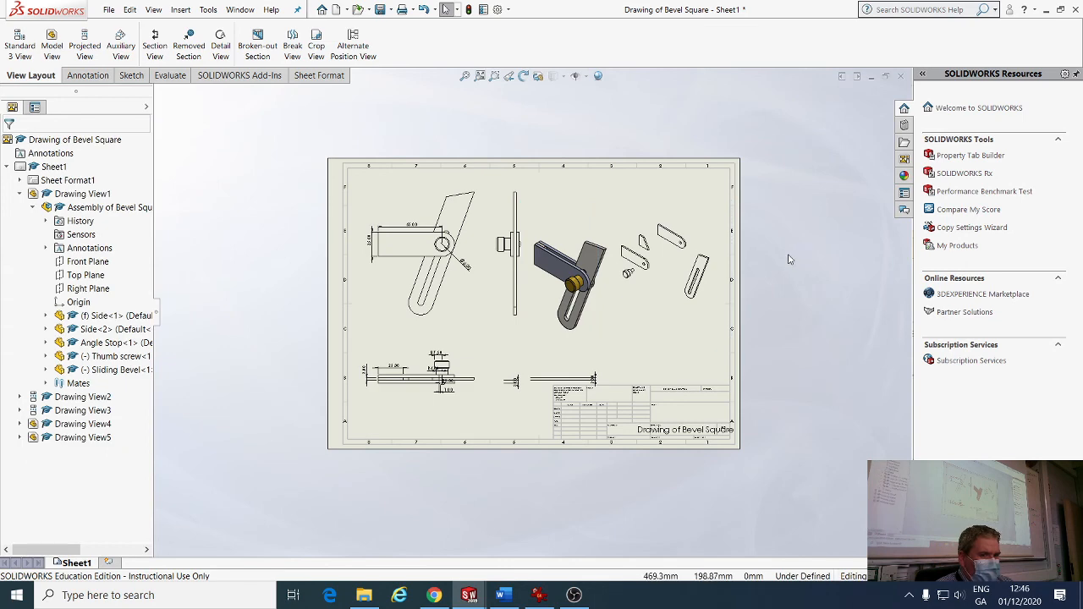
Save all modified documents, then open and close the Print dialog.
left_click(382, 11)
left_click(262, 234)
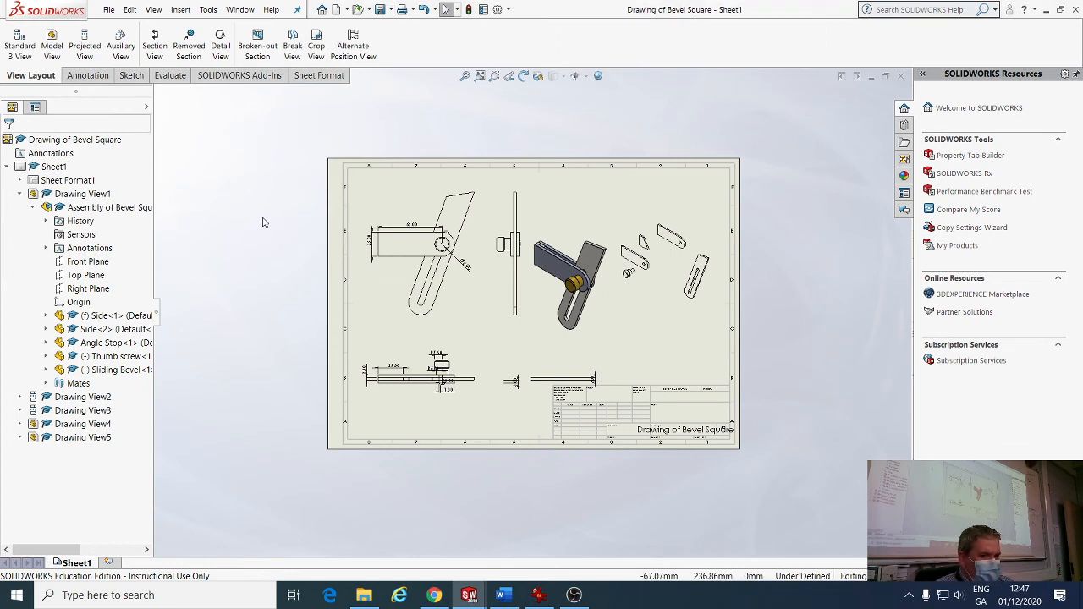
left_click(403, 10)
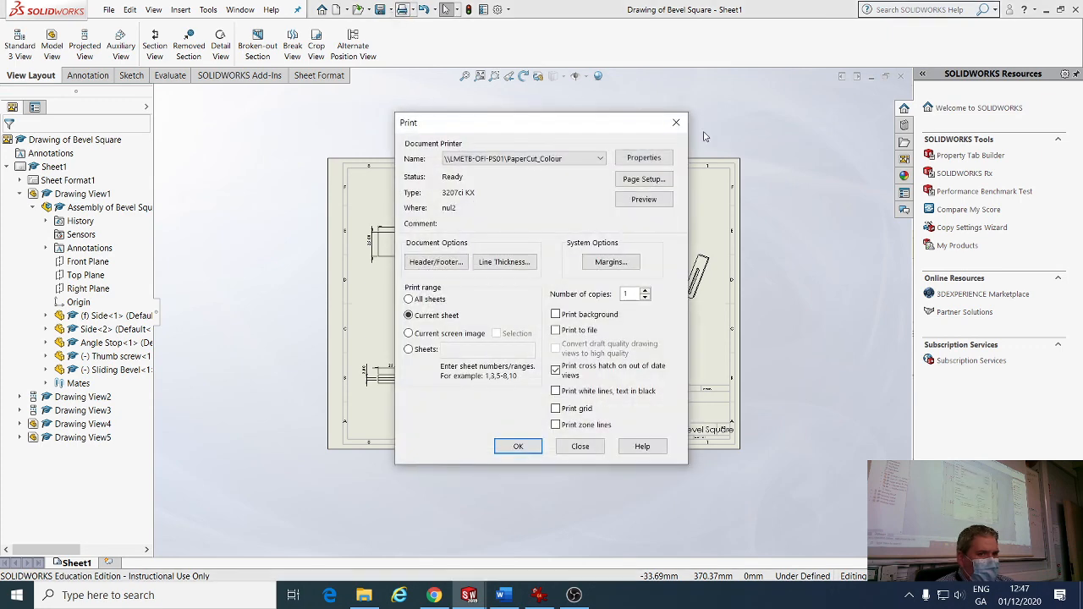
left_click(676, 123)
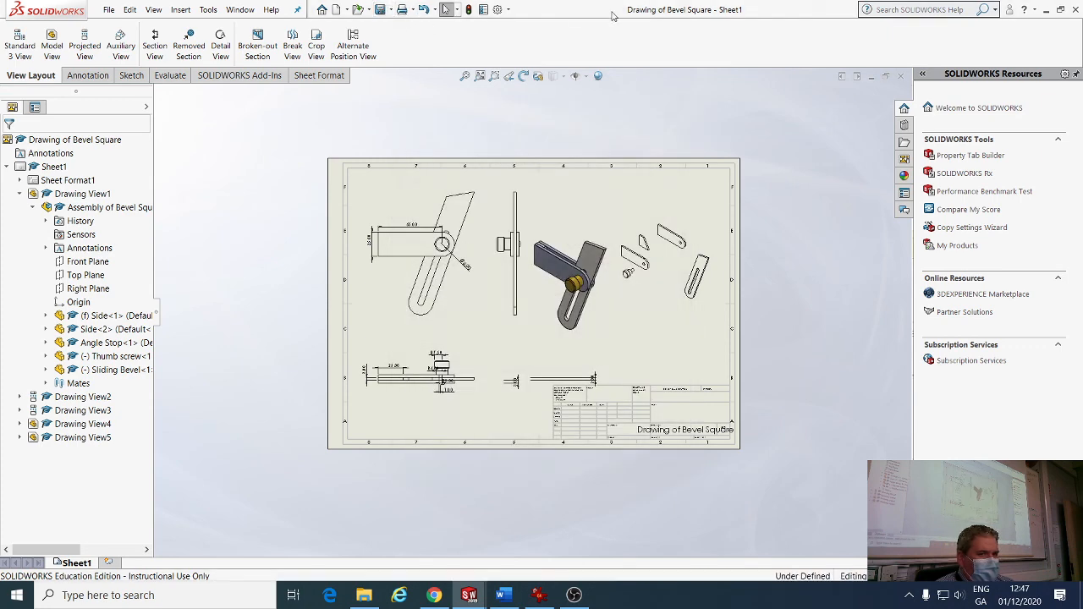